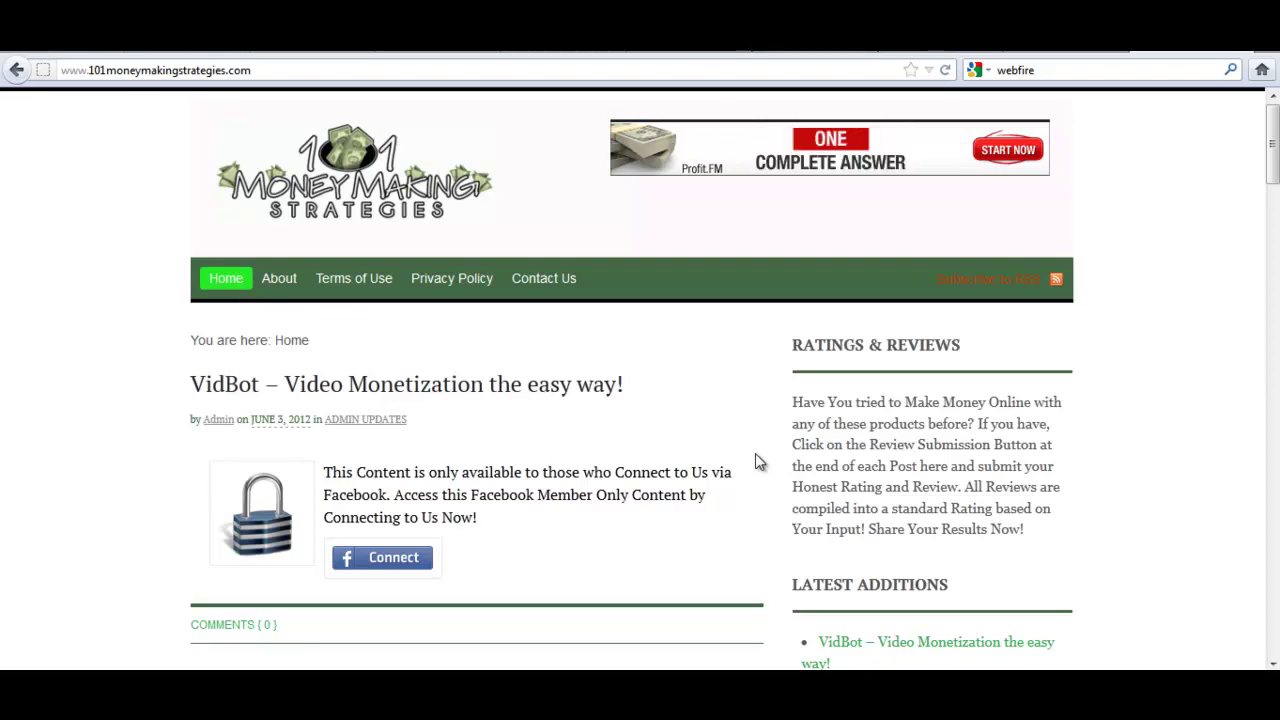
Scroll through the front page to review the locked VidBot post
{"action": "scroll", "coordinate": [757, 461], "scroll_direction": "down", "scroll_amount": 2}
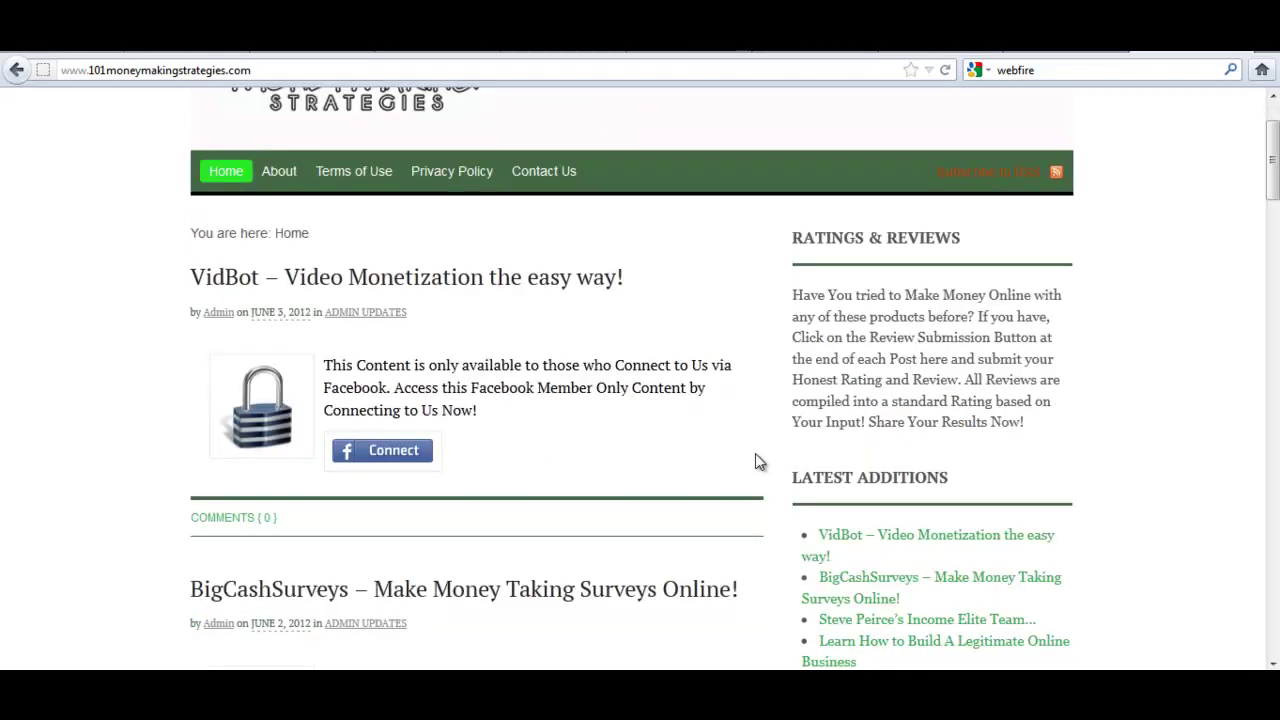
{"action": "scroll", "coordinate": [755, 455], "scroll_direction": "up", "scroll_amount": 2}
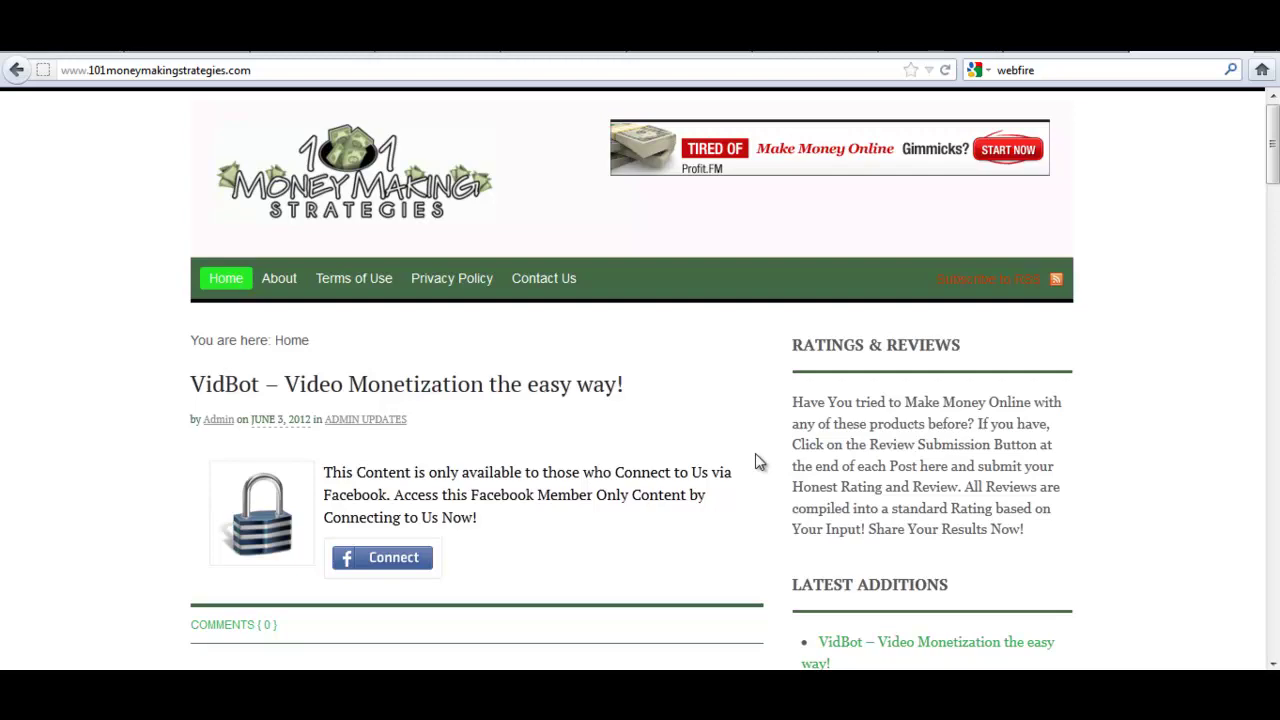
{"action": "scroll", "coordinate": [756, 456], "scroll_direction": "down", "scroll_amount": 2}
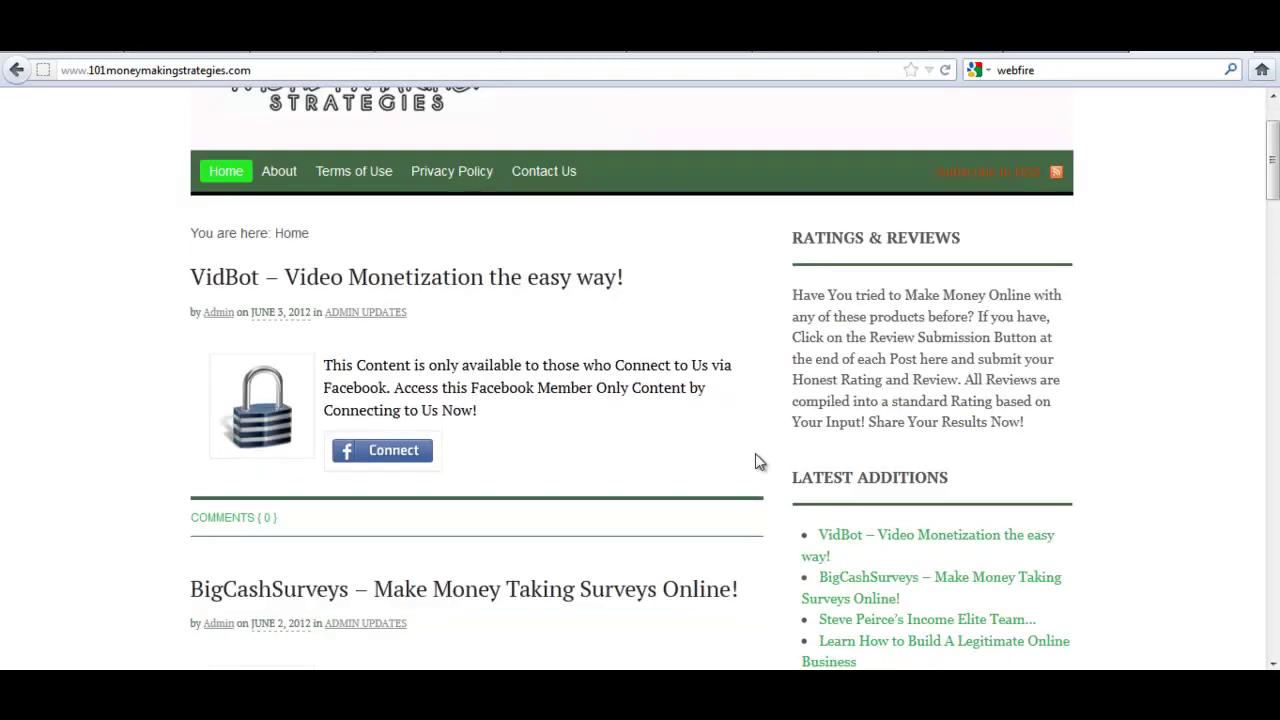
{"action": "scroll", "coordinate": [756, 456], "scroll_direction": "down", "scroll_amount": 6}
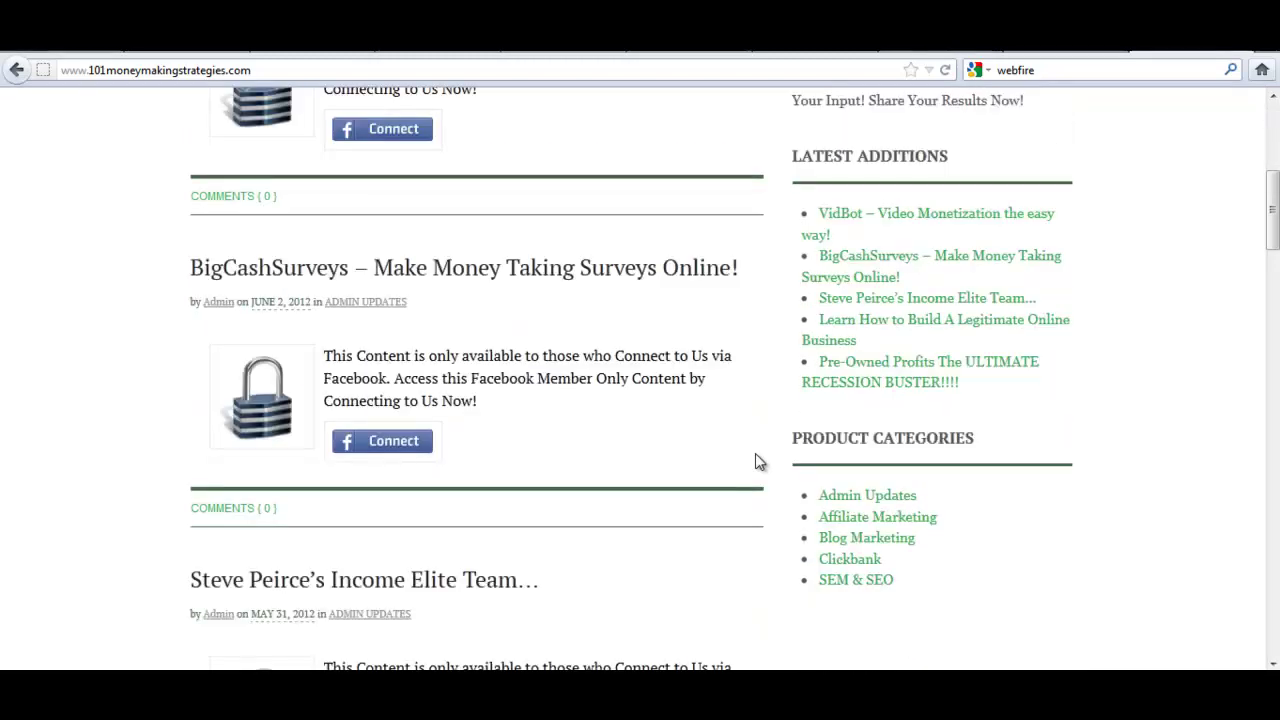
{"action": "scroll", "coordinate": [758, 461], "scroll_direction": "down", "scroll_amount": 7}
{"action": "scroll", "coordinate": [758, 461], "scroll_direction": "down", "scroll_amount": 7}
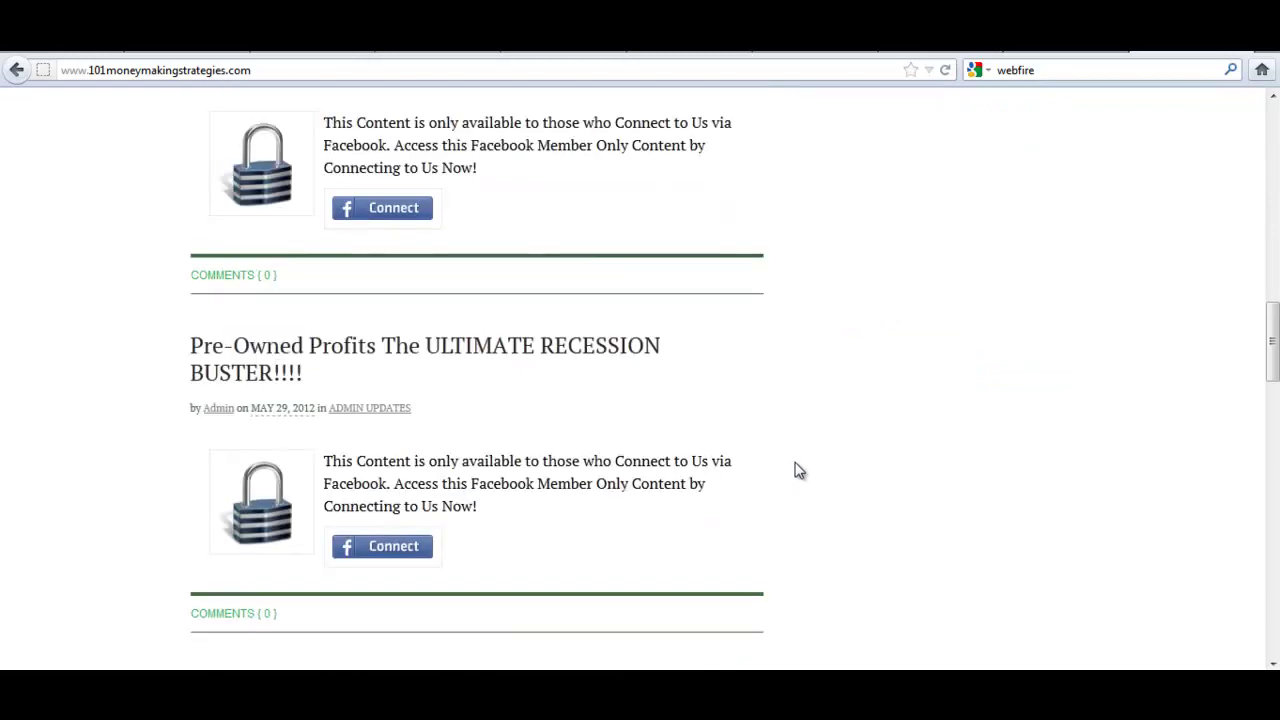
{"action": "scroll", "coordinate": [793, 470], "scroll_direction": "down", "scroll_amount": 2}
{"action": "scroll", "coordinate": [756, 438], "scroll_direction": "up", "scroll_amount": 7}
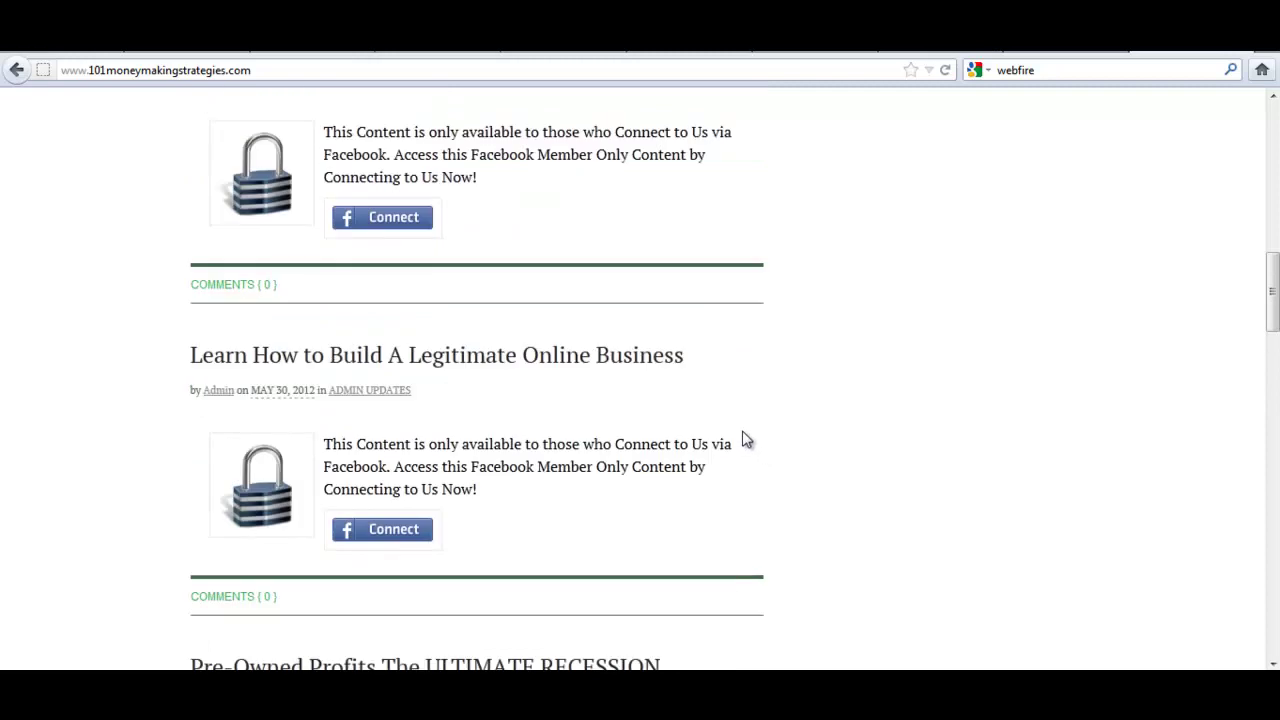
{"action": "scroll", "coordinate": [744, 438], "scroll_direction": "up", "scroll_amount": 4}
{"action": "scroll", "coordinate": [744, 437], "scroll_direction": "up", "scroll_amount": 4}
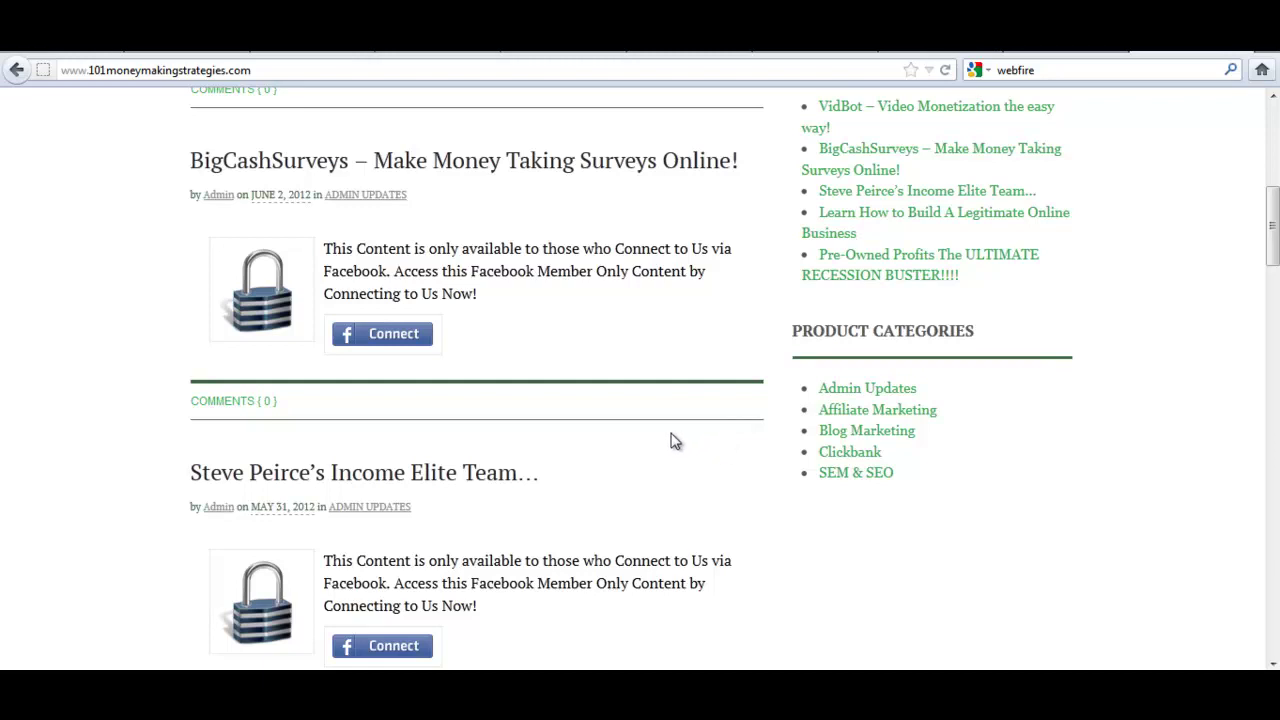
{"action": "scroll", "coordinate": [670, 442], "scroll_direction": "up", "scroll_amount": 2}
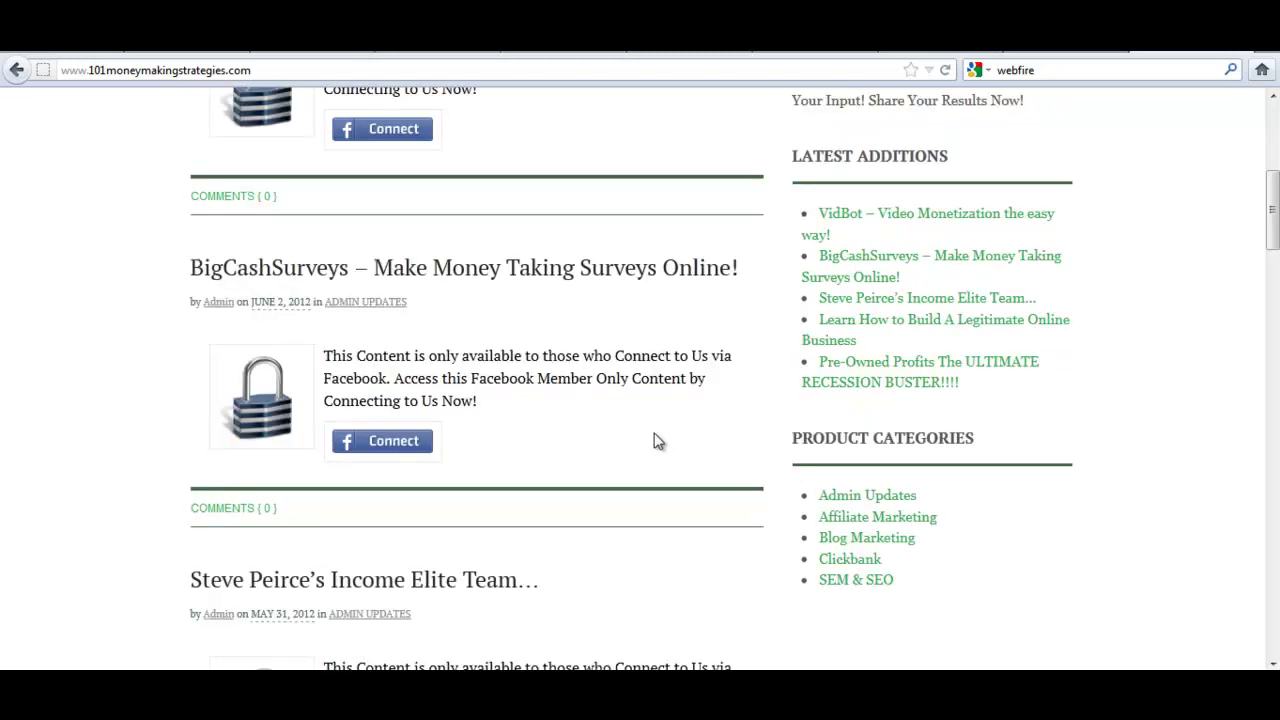
{"action": "scroll", "coordinate": [656, 442], "scroll_direction": "up", "scroll_amount": 2}
{"action": "scroll", "coordinate": [660, 425], "scroll_direction": "up", "scroll_amount": 4}
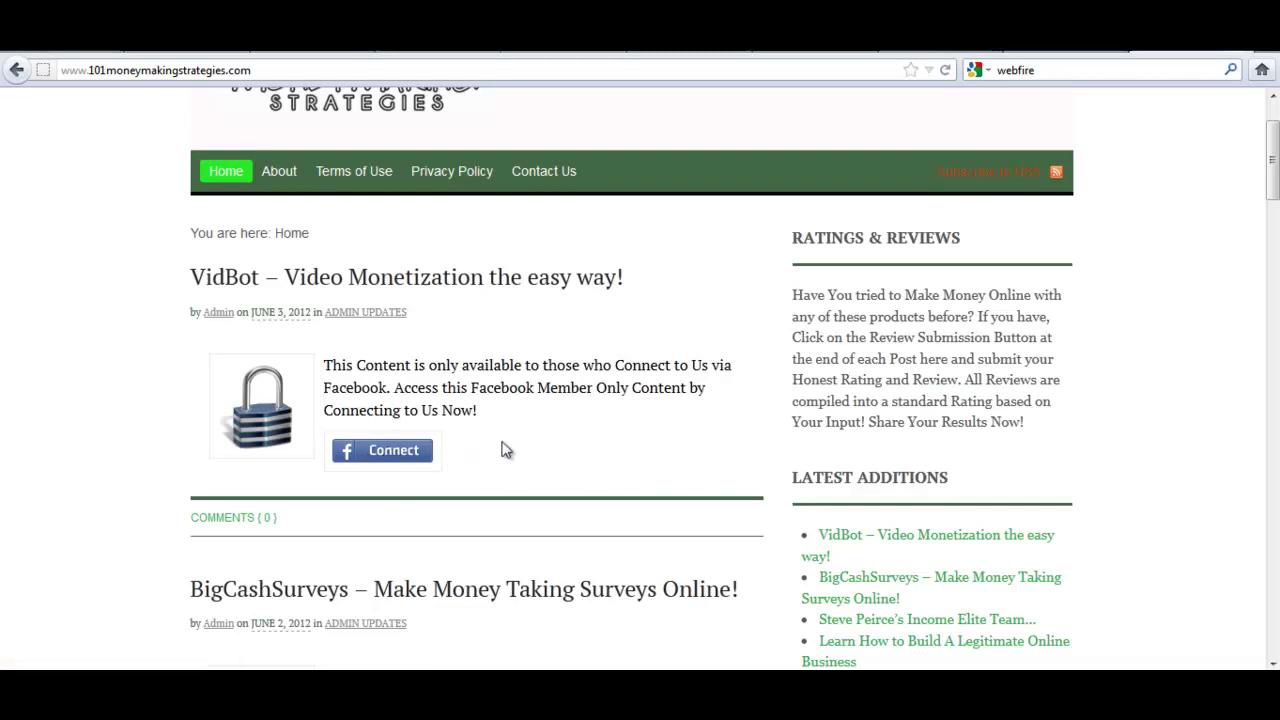
Highlight the lock notice text, then start the Facebook Connect under the VidBot post
{"action": "left_click_drag", "start_coordinate": [322, 368], "coordinate": [503, 417]}
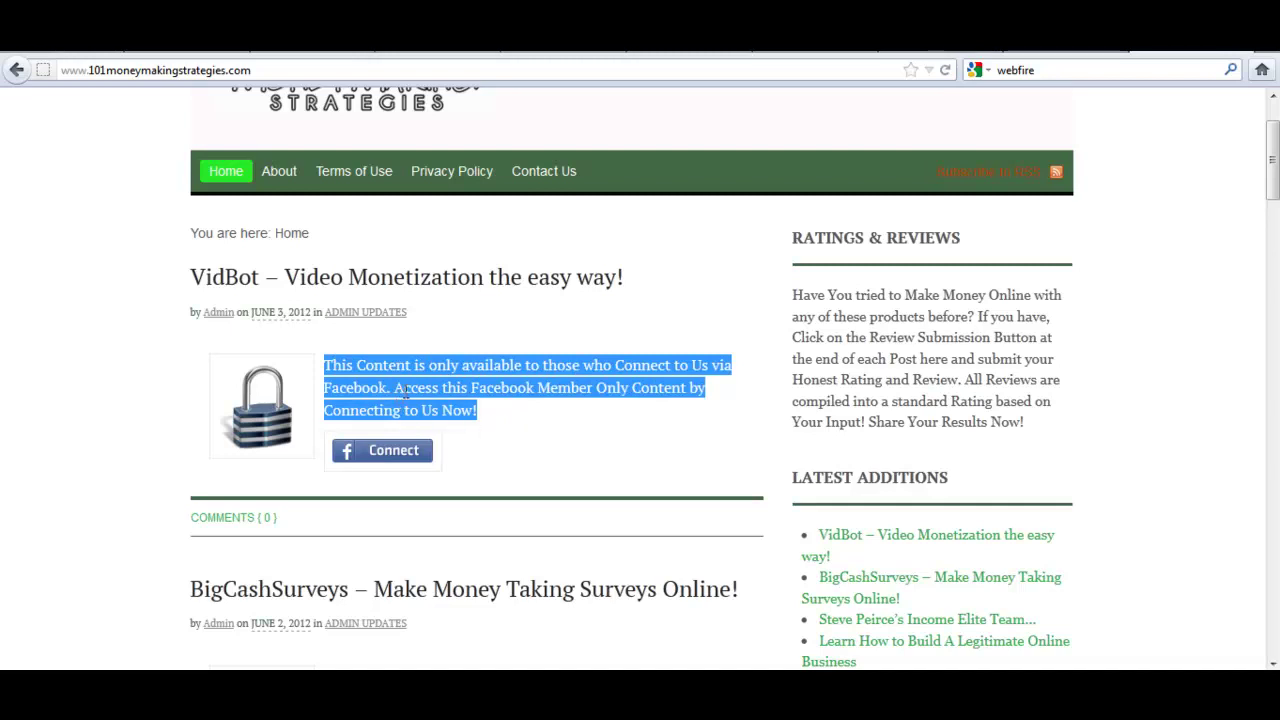
{"action": "left_click", "coordinate": [500, 417]}
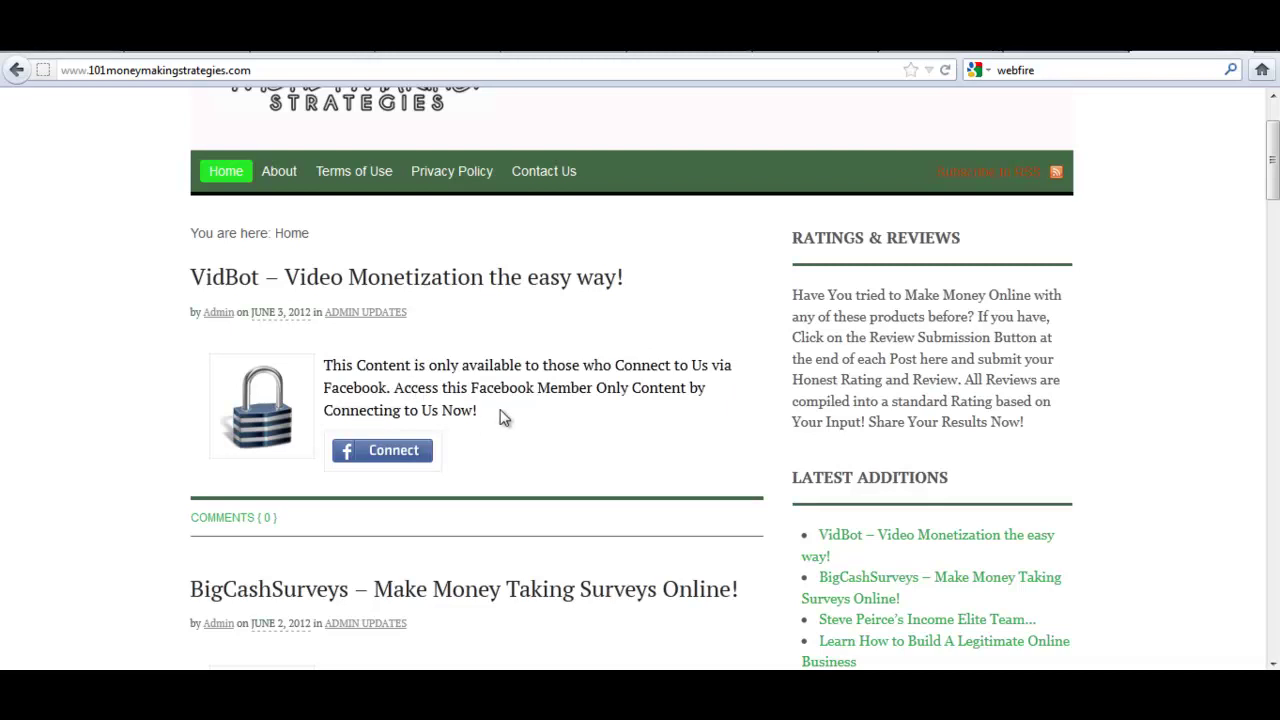
{"action": "left_click", "coordinate": [383, 455]}
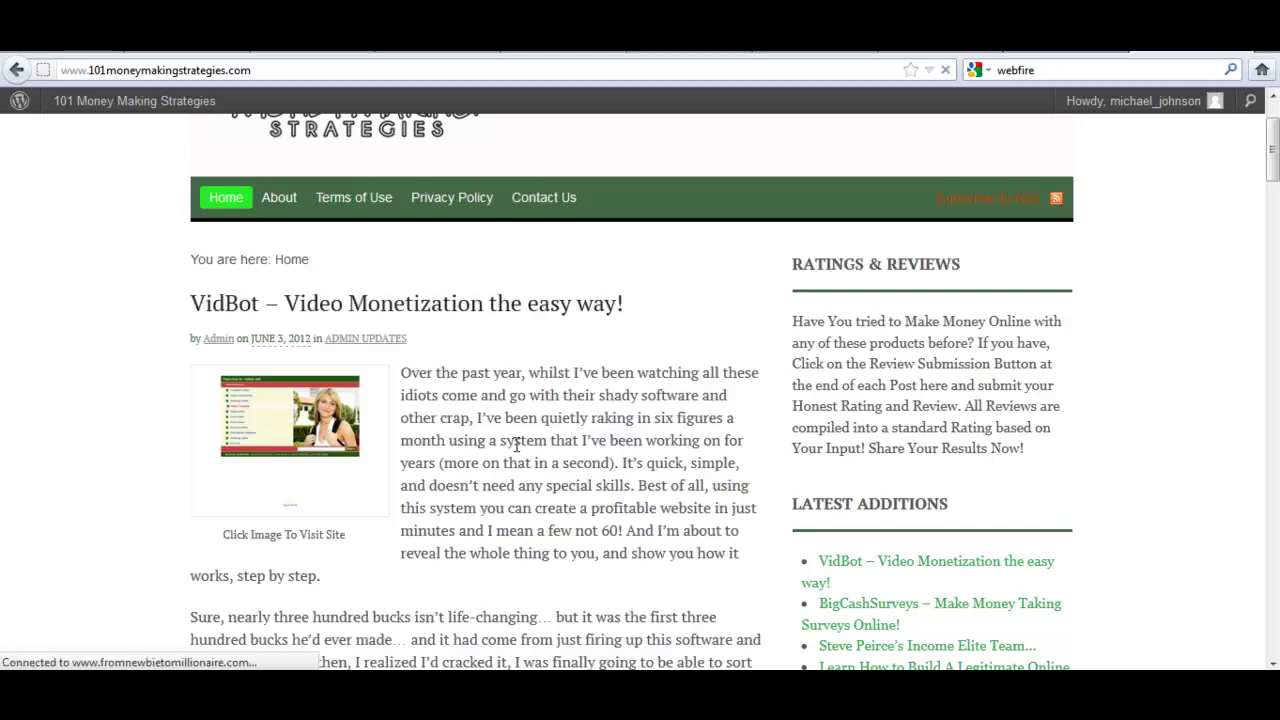
Scroll down and back up the front page to check the unlocked posts' full text and images
{"action": "scroll", "coordinate": [516, 446], "scroll_direction": "down", "scroll_amount": 3}
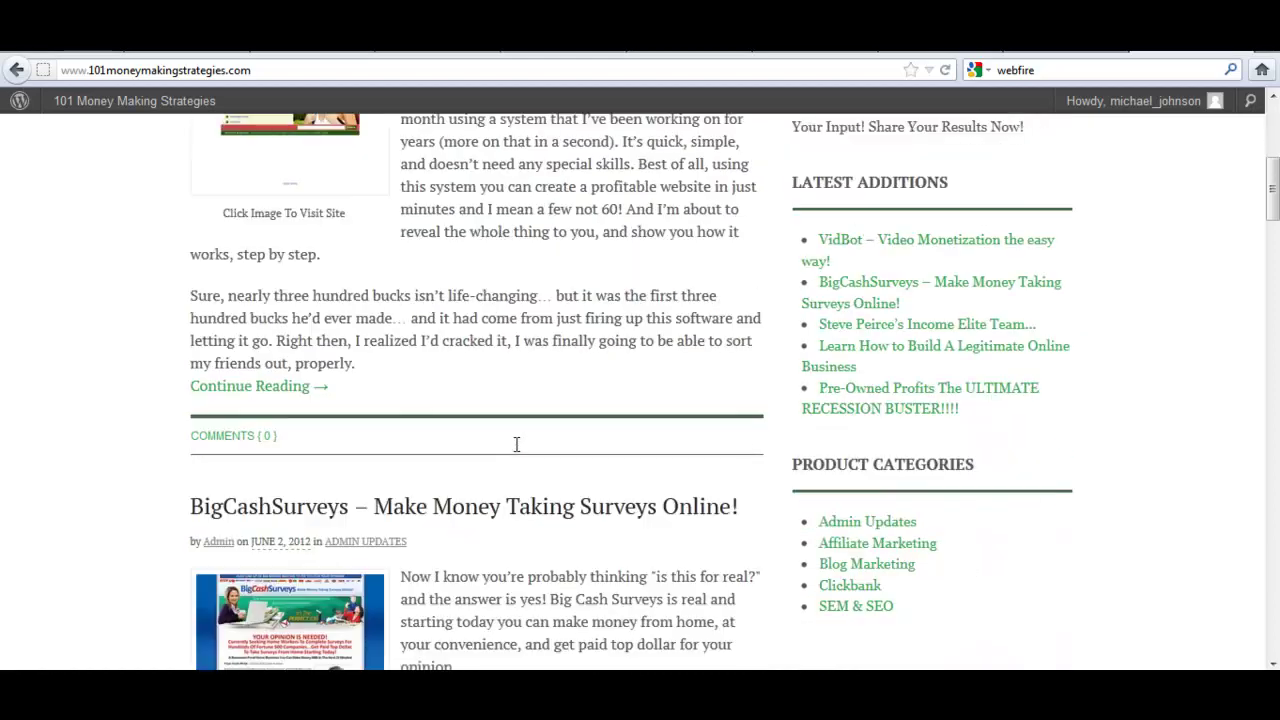
{"action": "scroll", "coordinate": [515, 444], "scroll_direction": "up", "scroll_amount": 3}
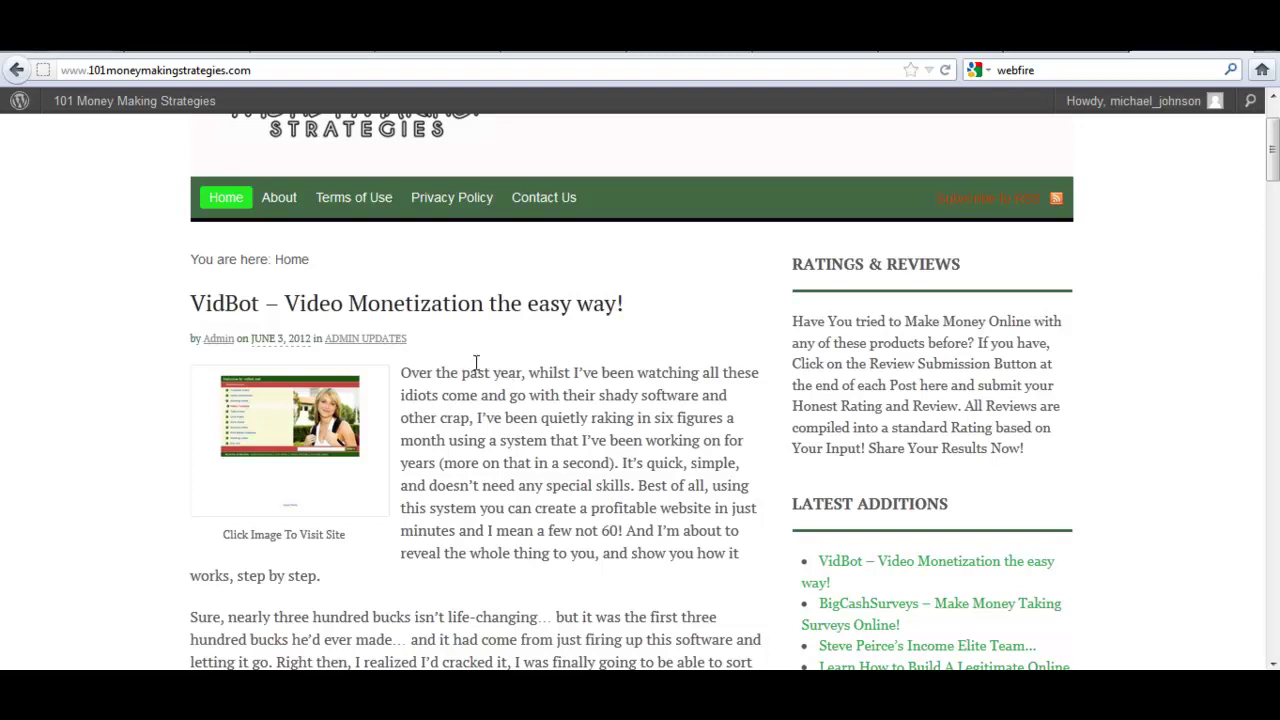
{"action": "scroll", "coordinate": [570, 427], "scroll_direction": "down", "scroll_amount": 3}
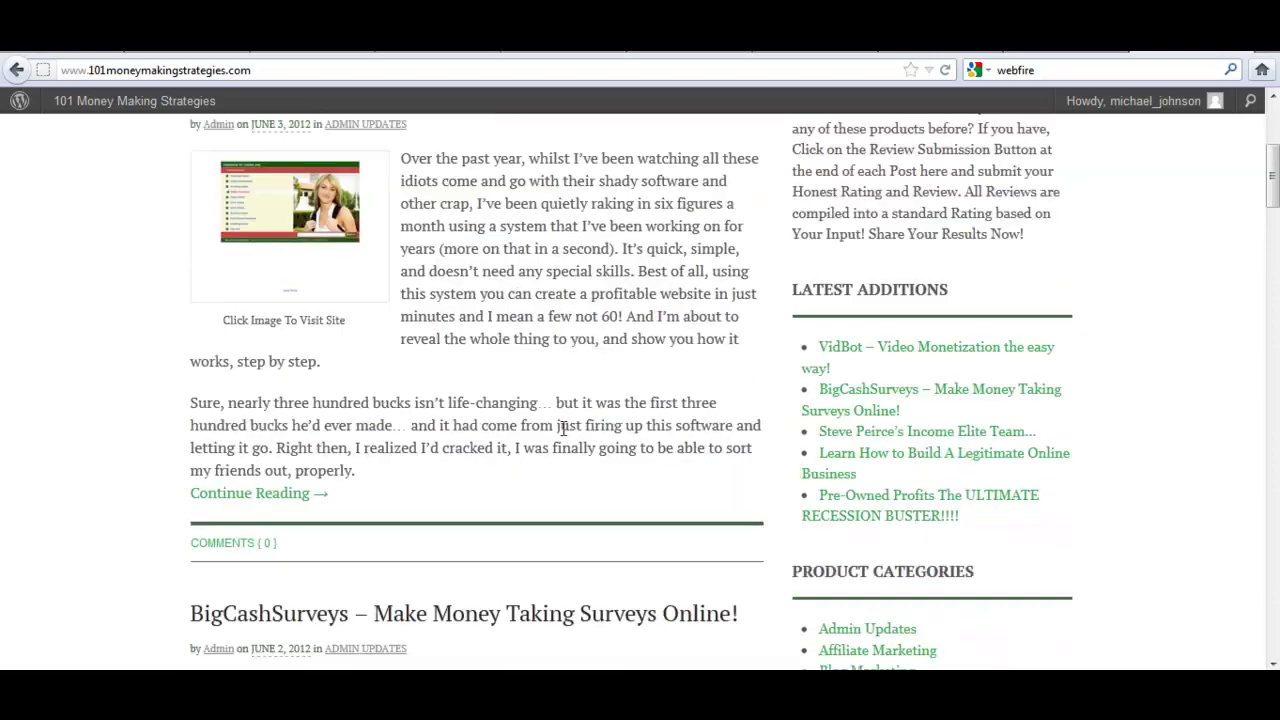
{"action": "scroll", "coordinate": [559, 428], "scroll_direction": "down", "scroll_amount": 20}
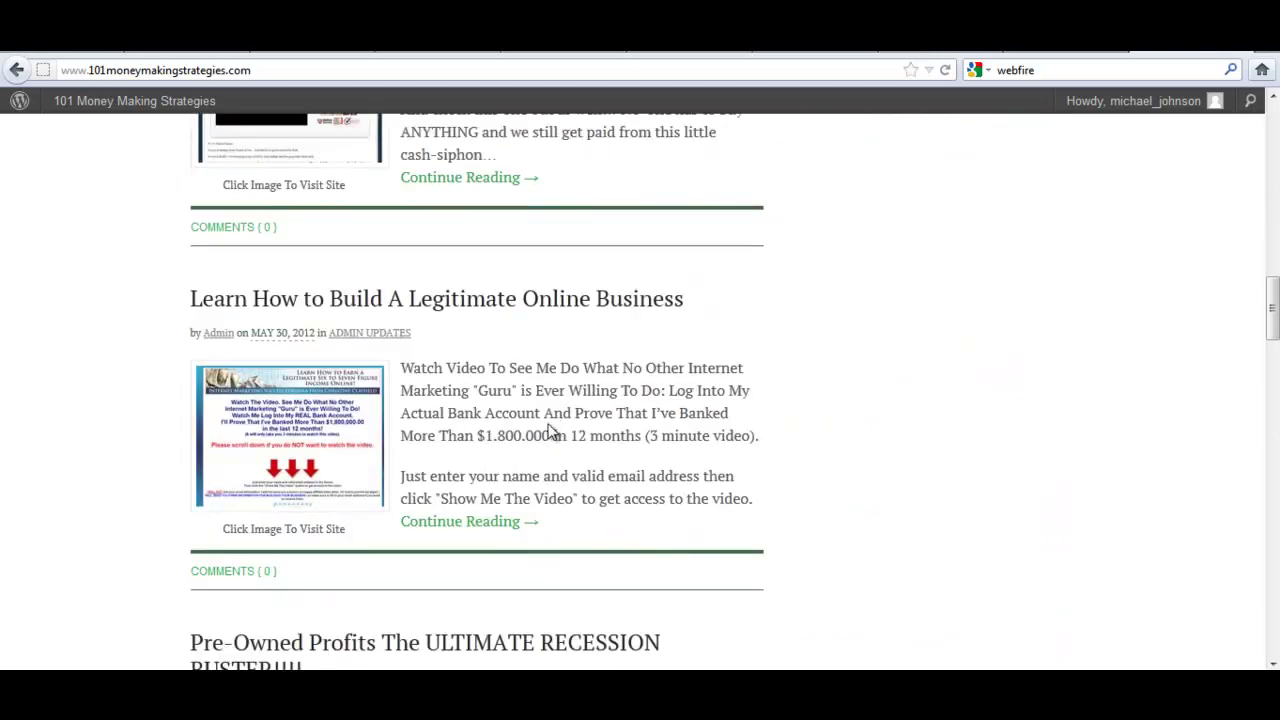
{"action": "scroll", "coordinate": [549, 425], "scroll_direction": "down", "scroll_amount": 14}
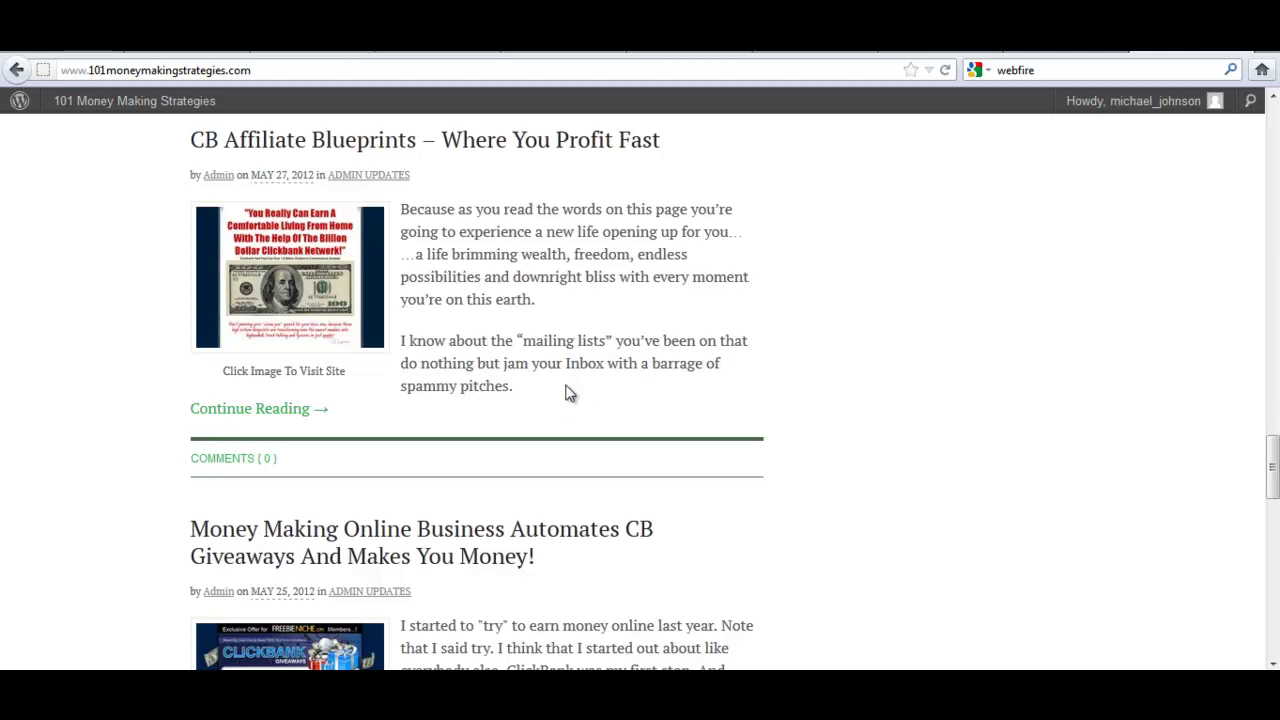
{"action": "scroll", "coordinate": [562, 390], "scroll_direction": "up", "scroll_amount": 7}
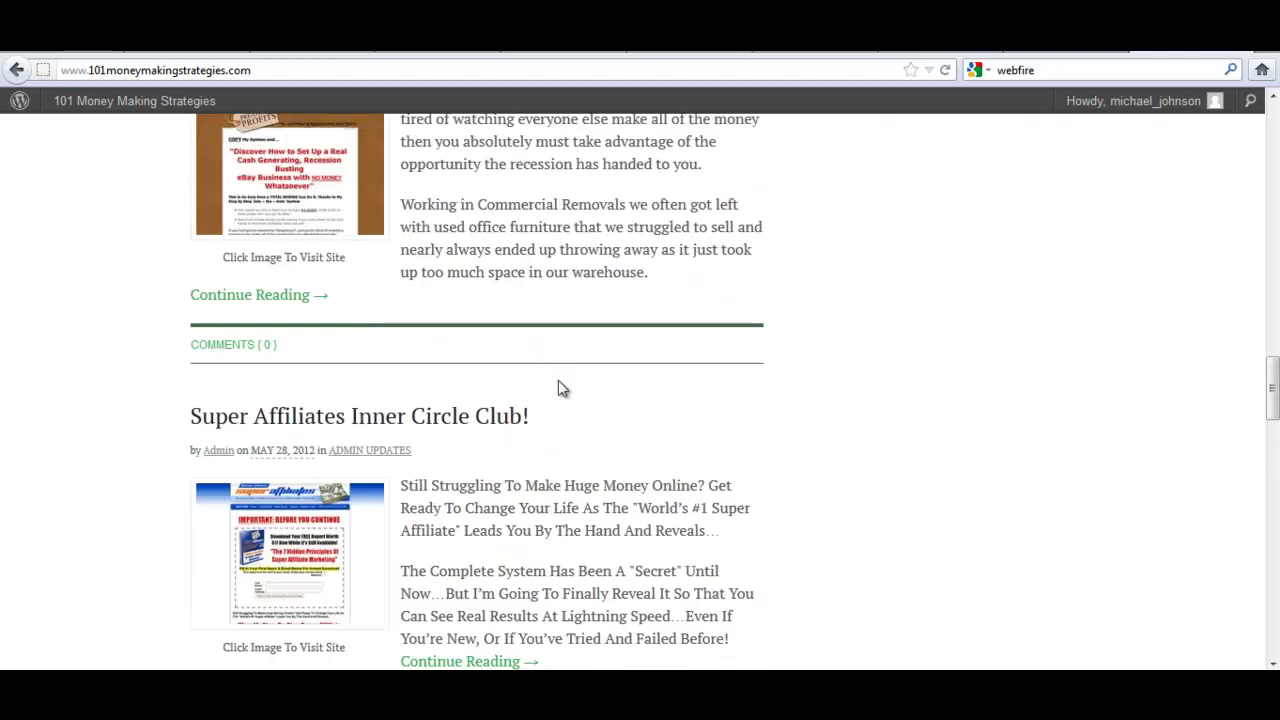
{"action": "scroll", "coordinate": [562, 389], "scroll_direction": "up", "scroll_amount": 3}
{"action": "scroll", "coordinate": [560, 389], "scroll_direction": "up", "scroll_amount": 2}
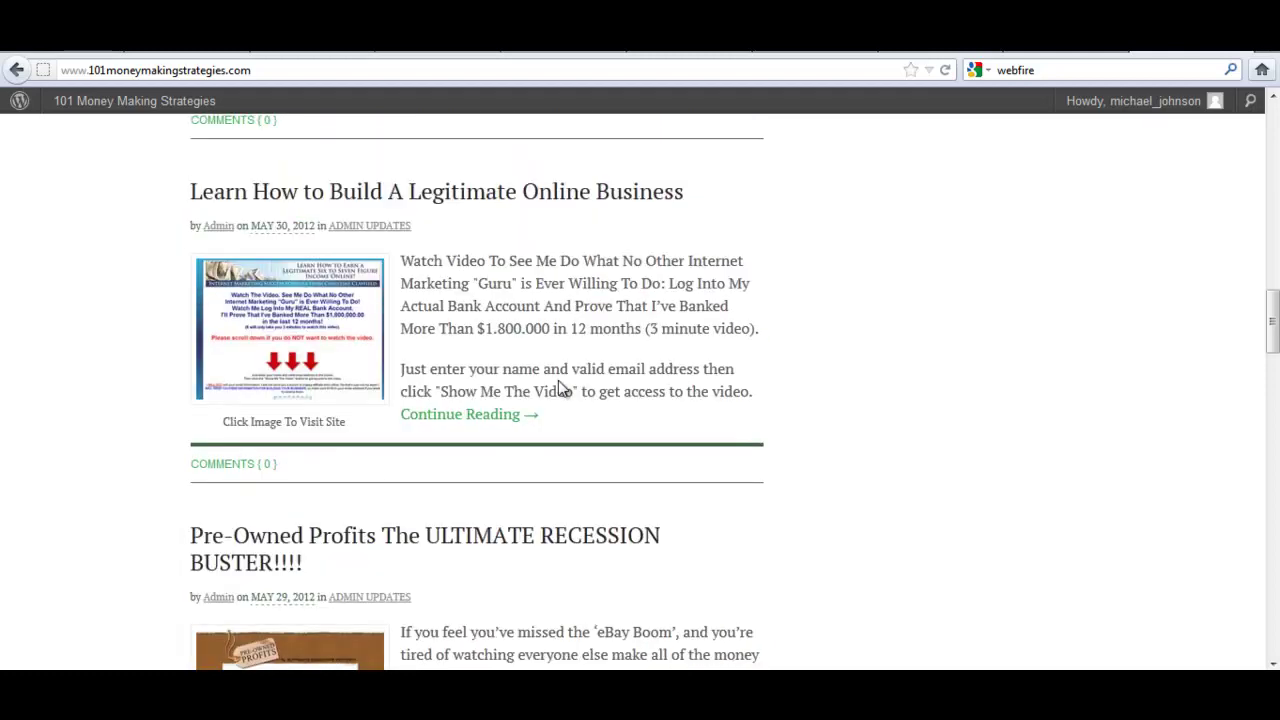
{"action": "scroll", "coordinate": [560, 387], "scroll_direction": "up", "scroll_amount": 6}
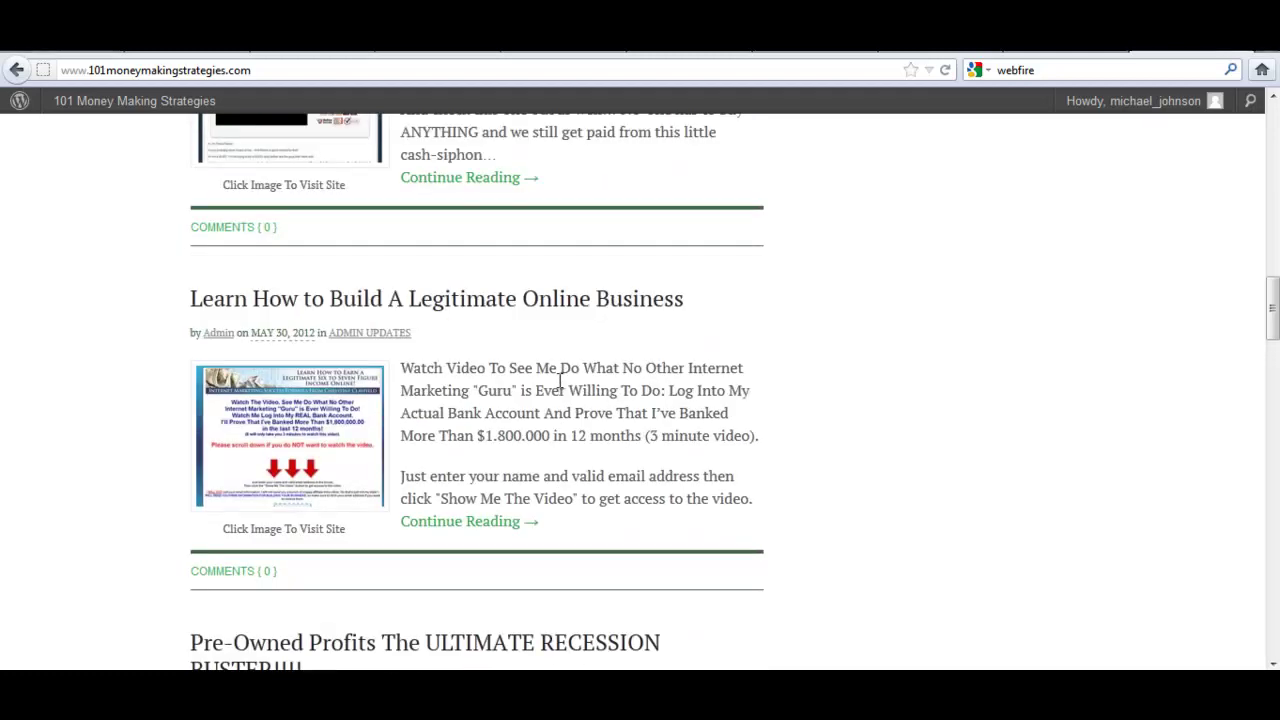
{"action": "scroll", "coordinate": [551, 387], "scroll_direction": "up", "scroll_amount": 2}
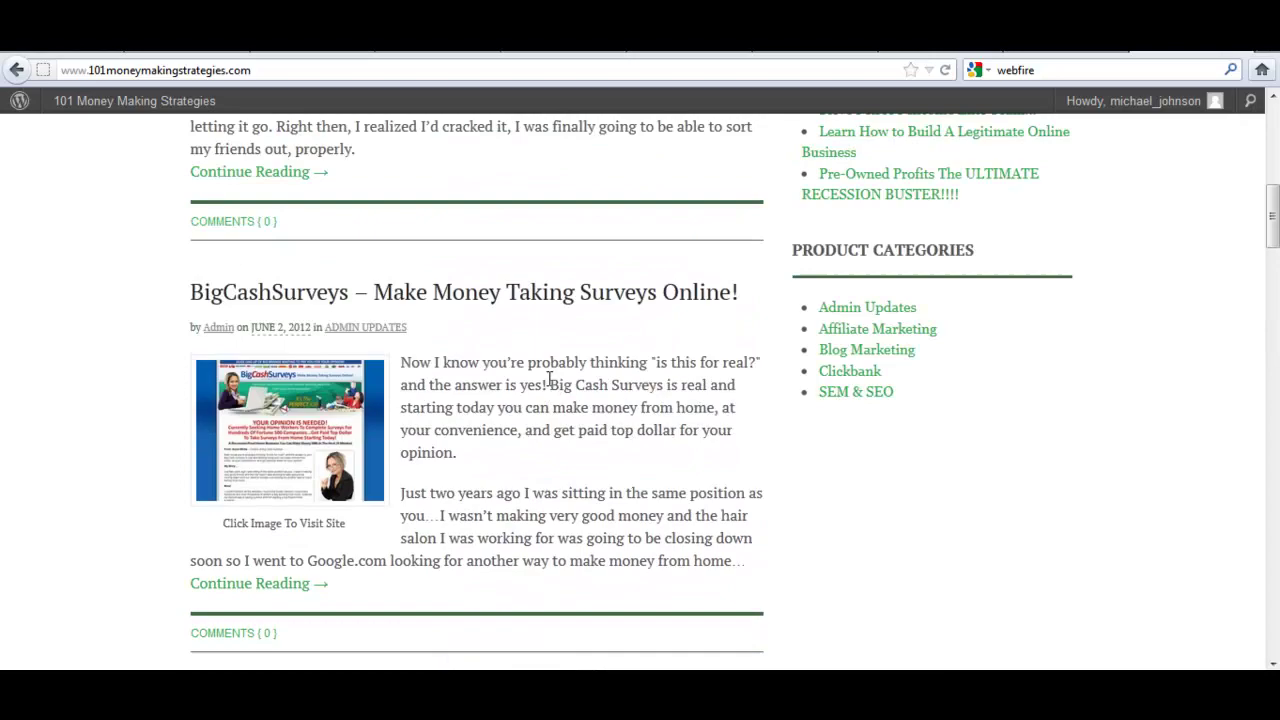
Open the BigCashSurveys post, skim it, and log out from the Howdy account menu
{"action": "left_click", "coordinate": [556, 303]}
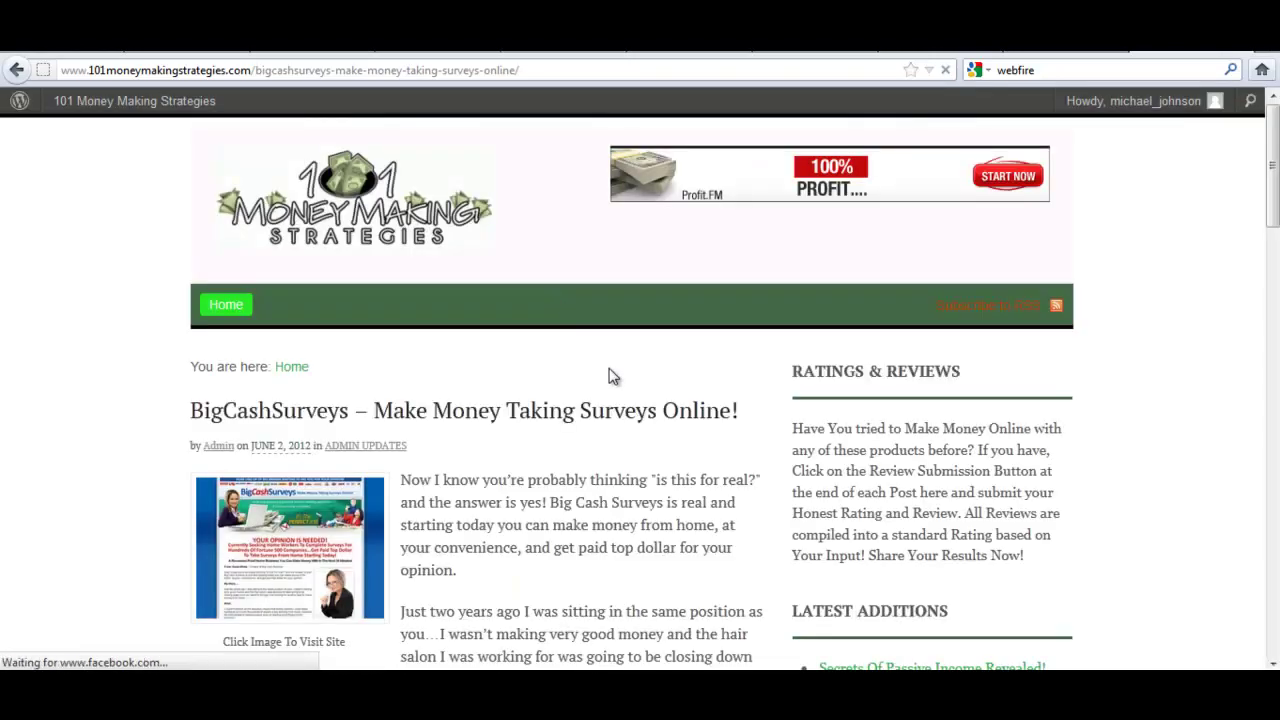
{"action": "scroll", "coordinate": [606, 372], "scroll_direction": "down", "scroll_amount": 18}
{"action": "scroll", "coordinate": [596, 372], "scroll_direction": "up", "scroll_amount": 9}
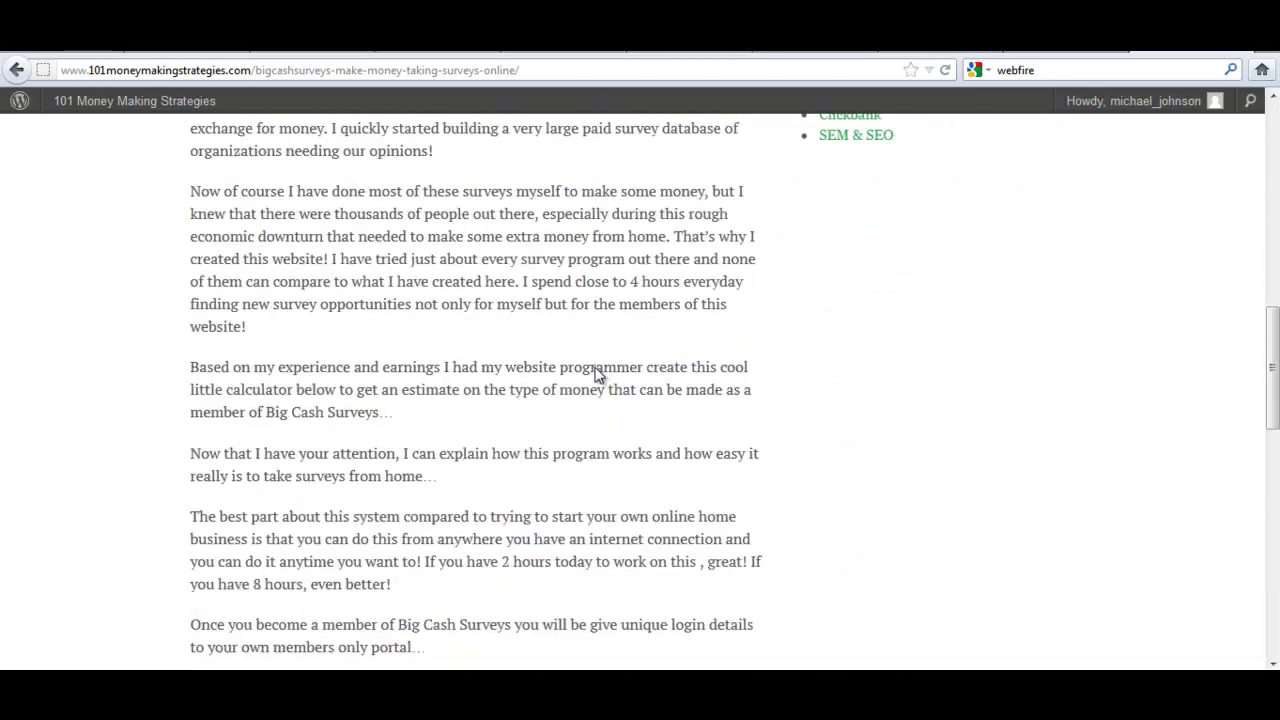
{"action": "scroll", "coordinate": [596, 372], "scroll_direction": "up", "scroll_amount": 6}
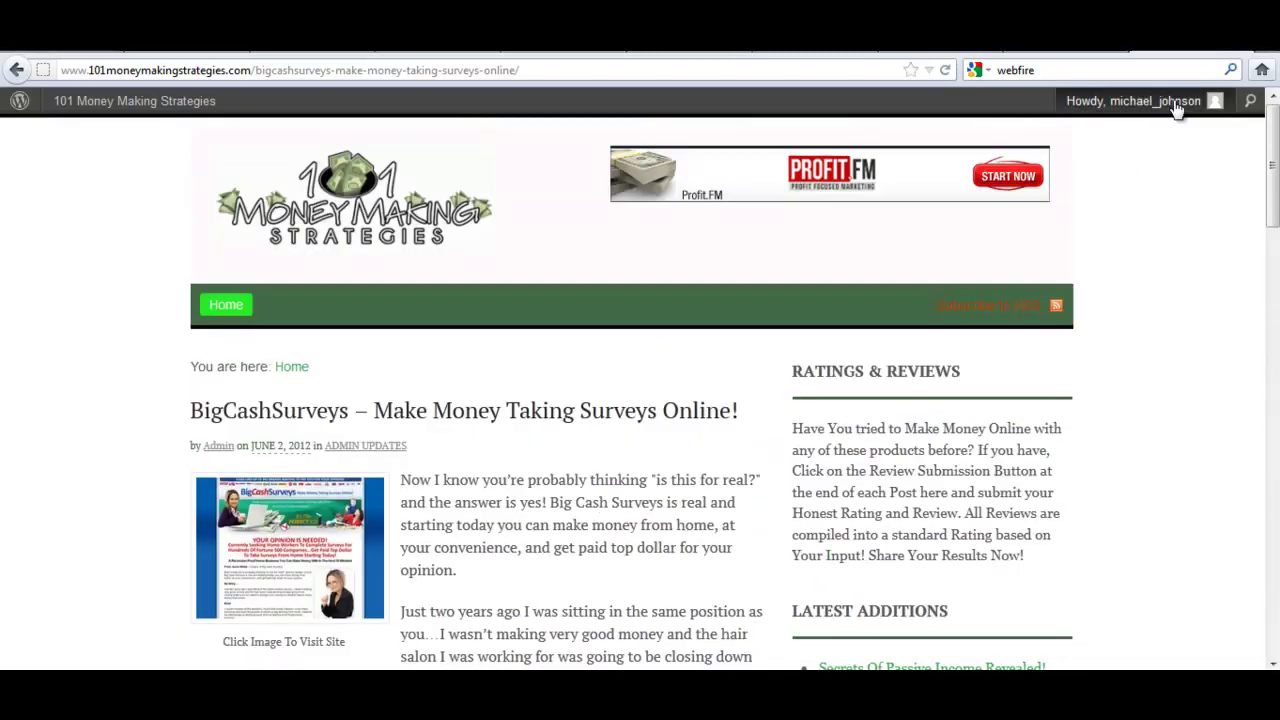
{"action": "mouse_move", "coordinate": [1157, 106]}
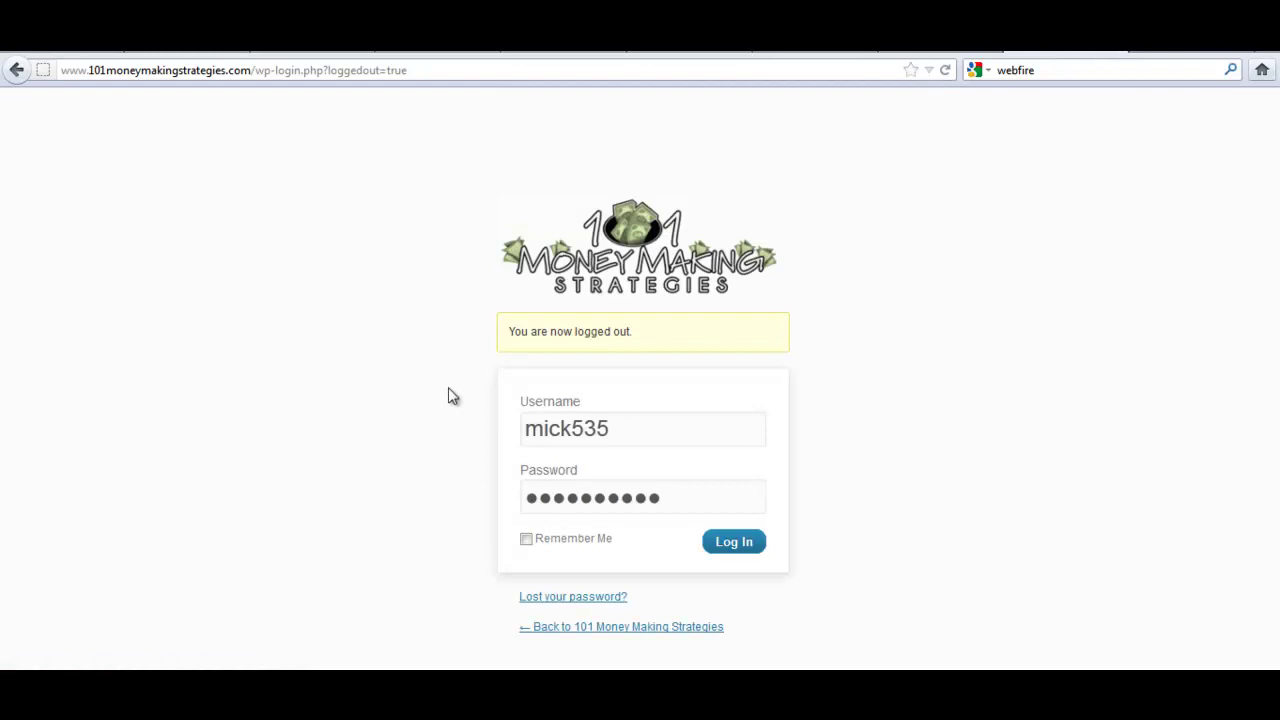
Log back into the admin and go to WPSocial FB Member Lock Settings
{"action": "left_click", "coordinate": [741, 545]}
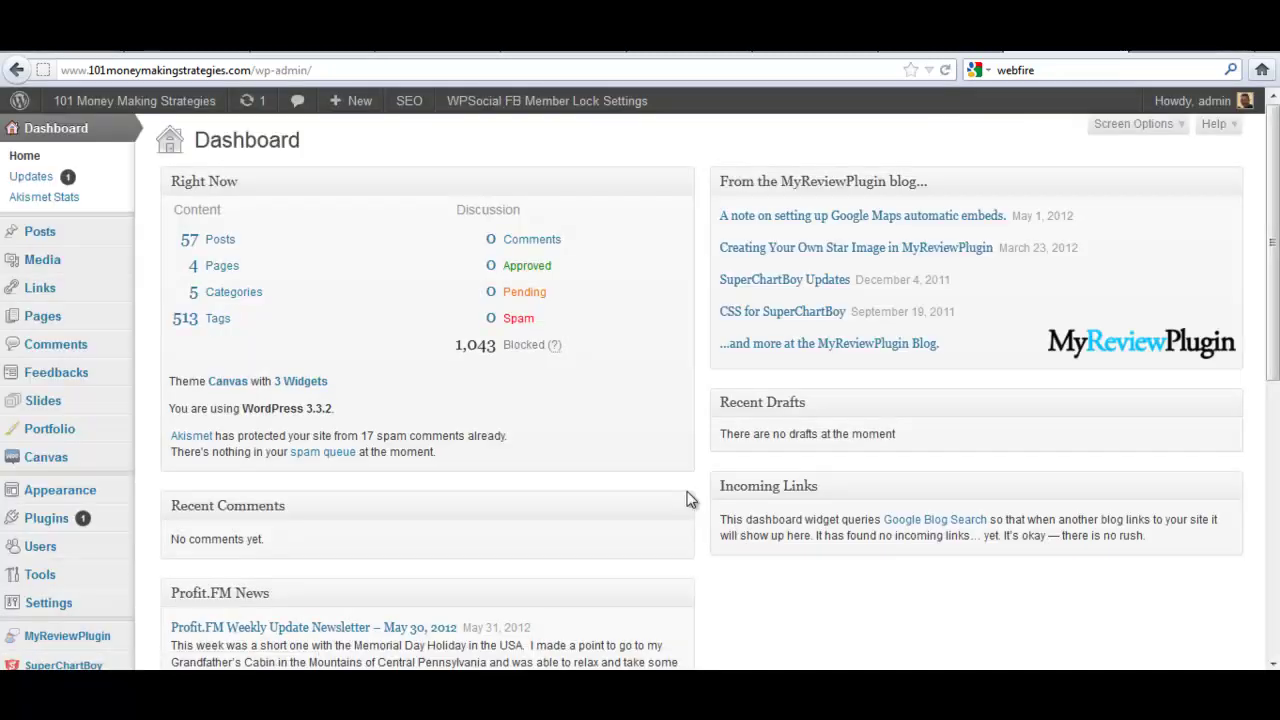
{"action": "scroll", "coordinate": [200, 418], "scroll_direction": "down", "scroll_amount": 2}
{"action": "scroll", "coordinate": [200, 418], "scroll_direction": "down", "scroll_amount": 8}
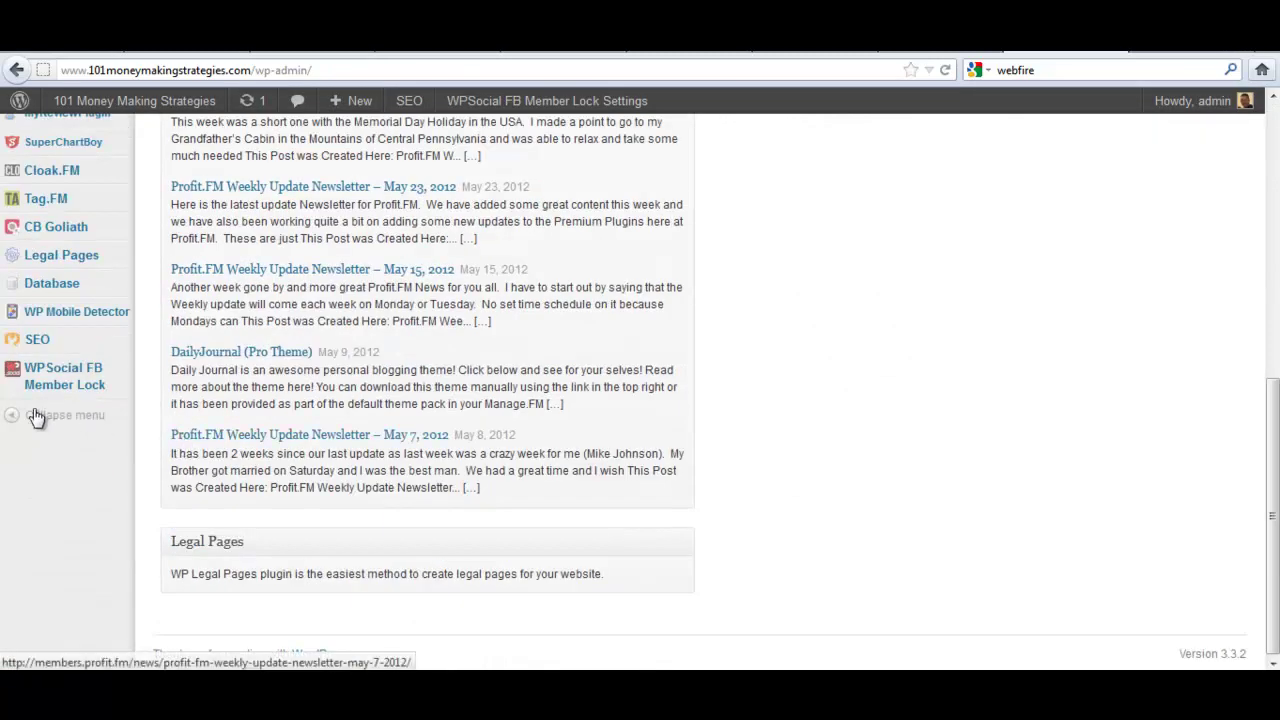
{"action": "mouse_move", "coordinate": [80, 377]}
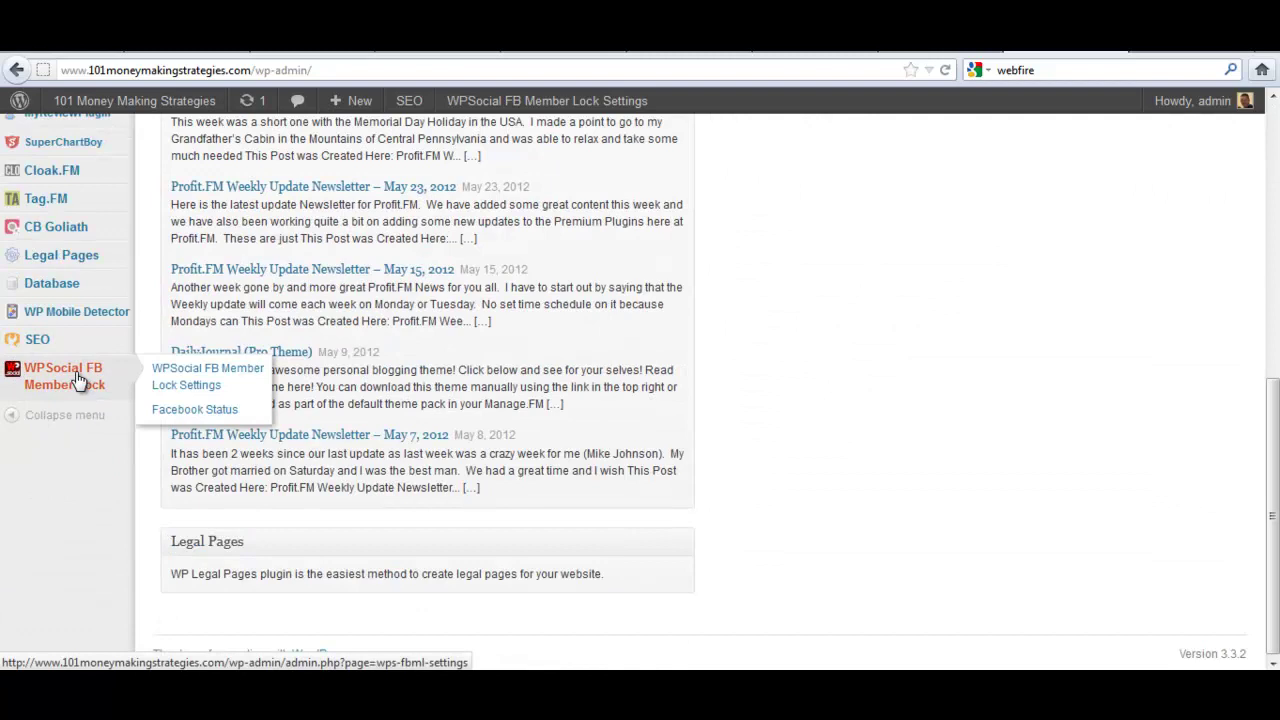
{"action": "left_click", "coordinate": [198, 374]}
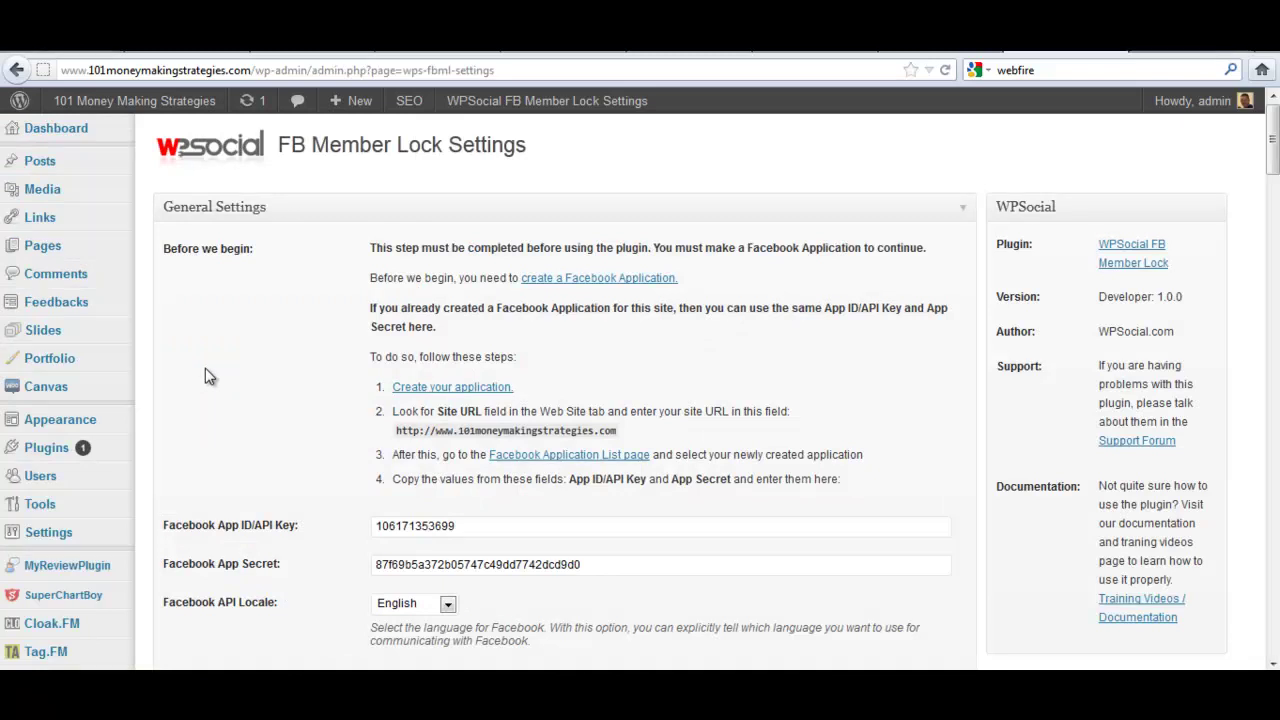
{"action": "scroll", "coordinate": [208, 375], "scroll_direction": "down", "scroll_amount": 2}
{"action": "scroll", "coordinate": [208, 375], "scroll_direction": "up", "scroll_amount": 2}
{"action": "scroll", "coordinate": [330, 381], "scroll_direction": "down", "scroll_amount": 2}
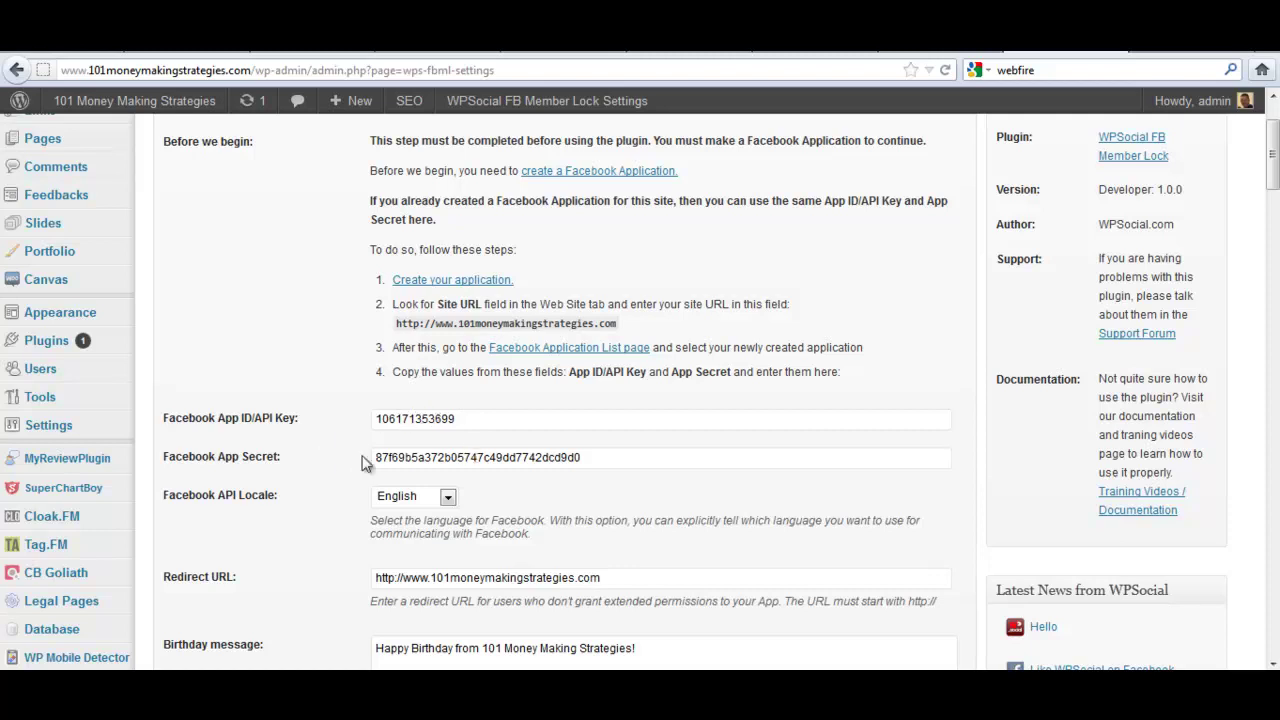
{"action": "scroll", "coordinate": [343, 450], "scroll_direction": "down", "scroll_amount": 3}
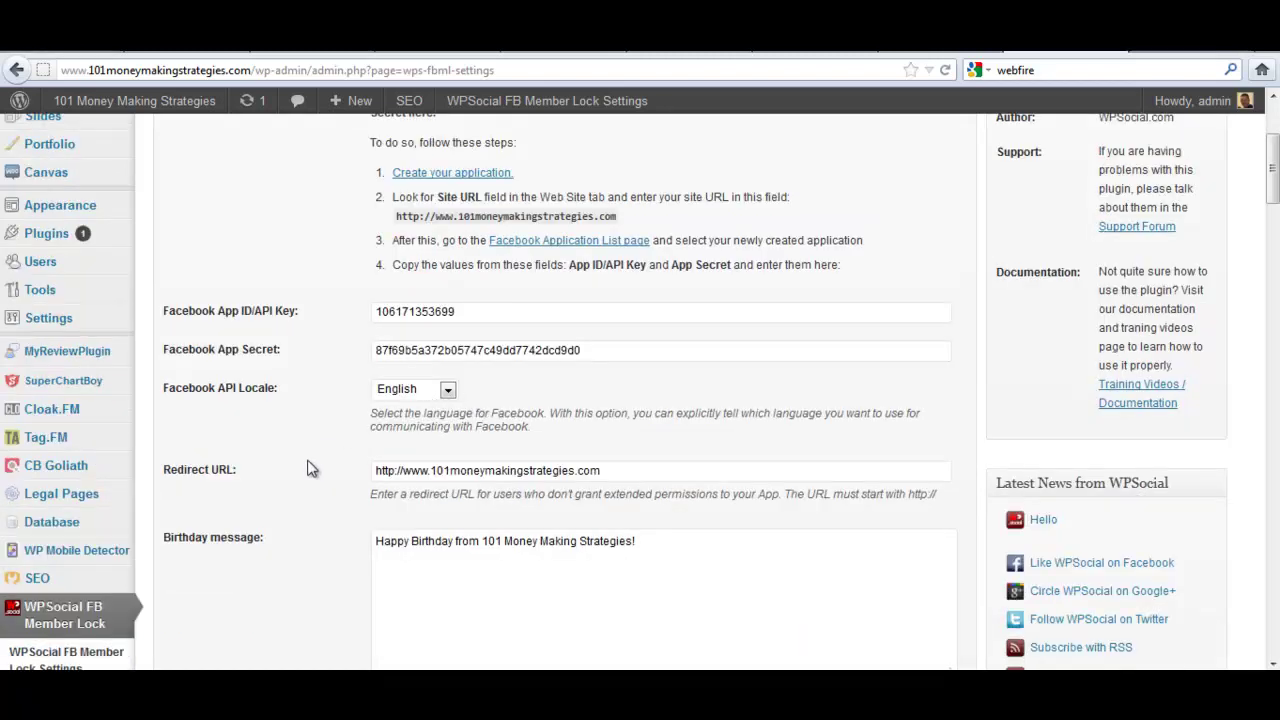
{"action": "scroll", "coordinate": [330, 455], "scroll_direction": "down", "scroll_amount": 1}
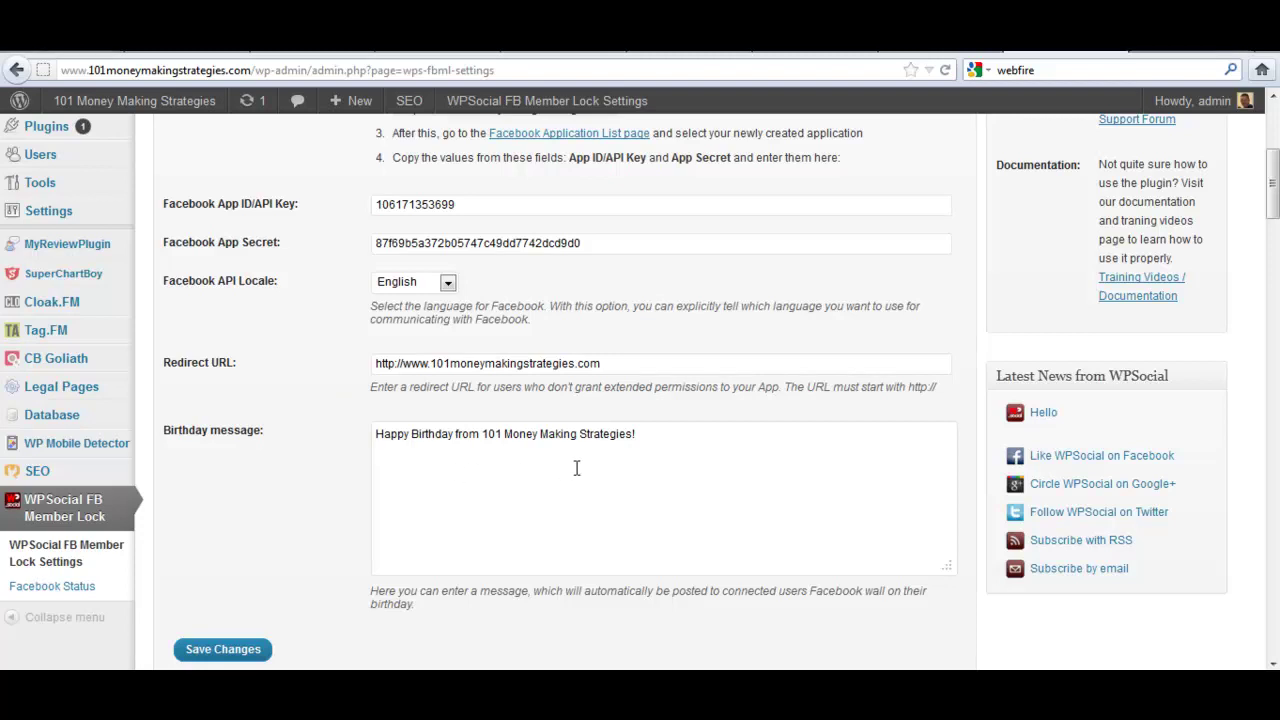
{"action": "left_click", "coordinate": [640, 438]}
{"action": "triple_click", "coordinate": [390, 438]}
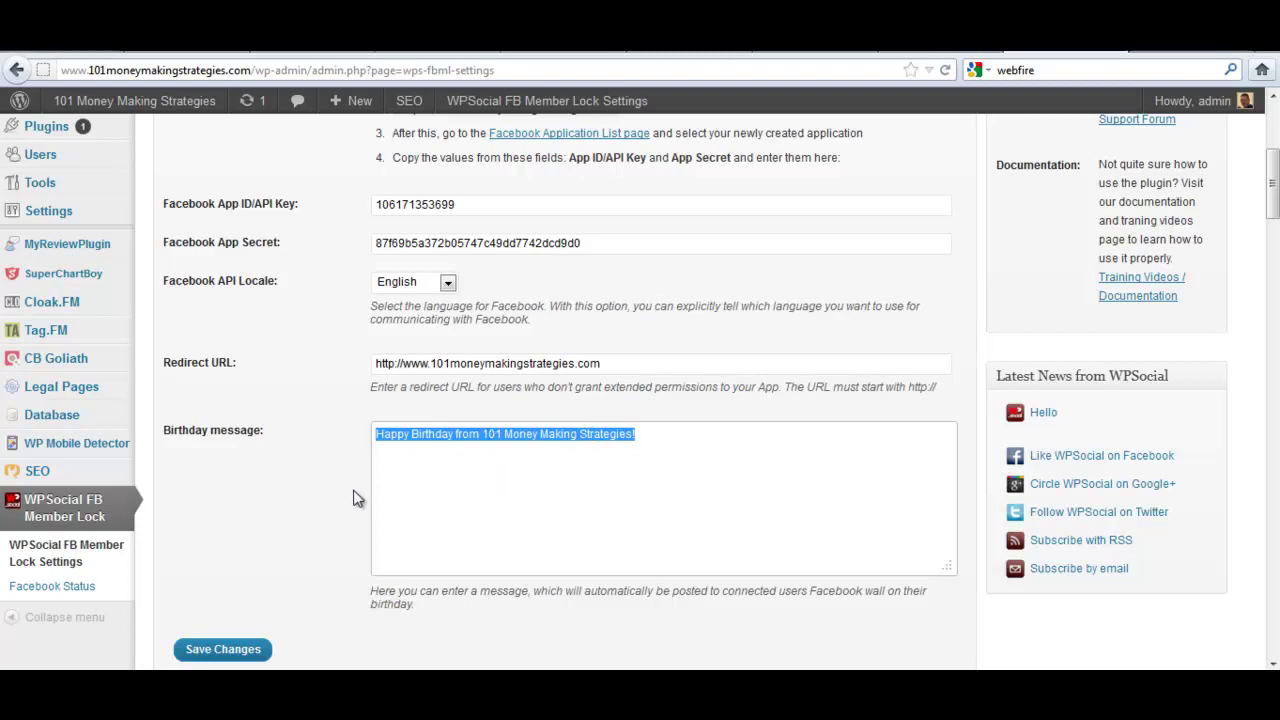
{"action": "scroll", "coordinate": [352, 498], "scroll_direction": "down", "scroll_amount": 1}
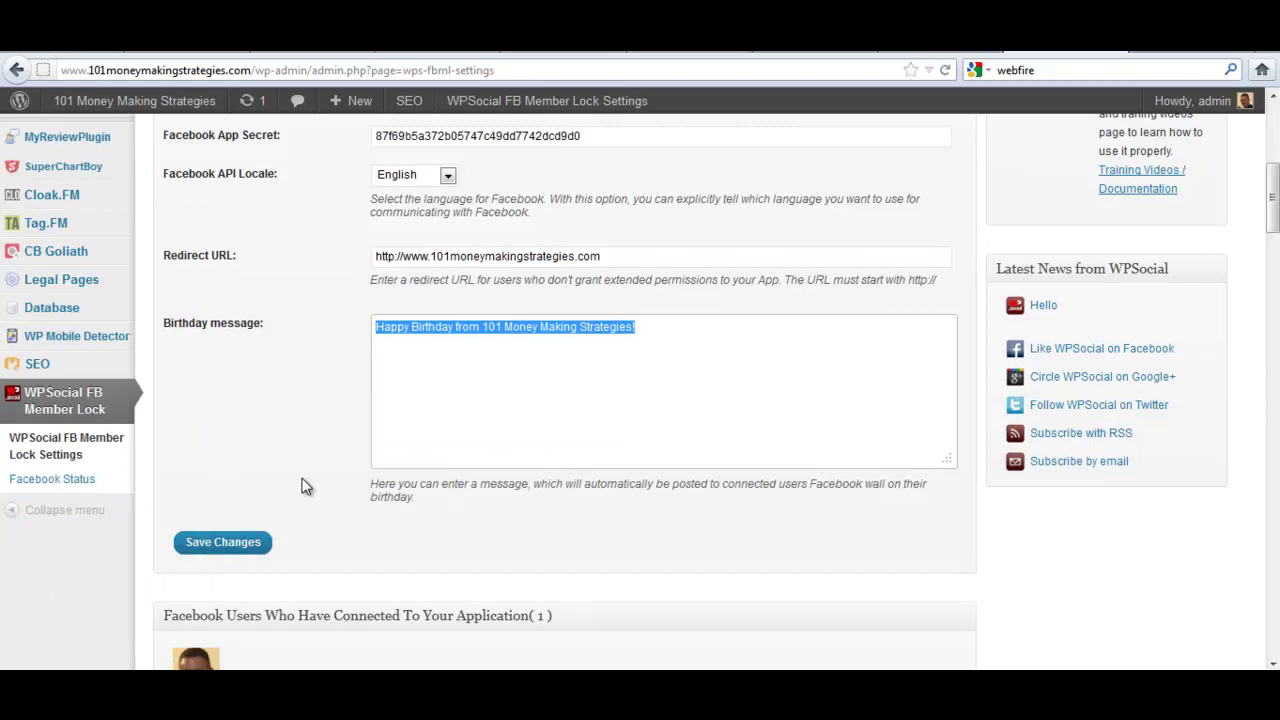
{"action": "scroll", "coordinate": [307, 487], "scroll_direction": "down", "scroll_amount": 1}
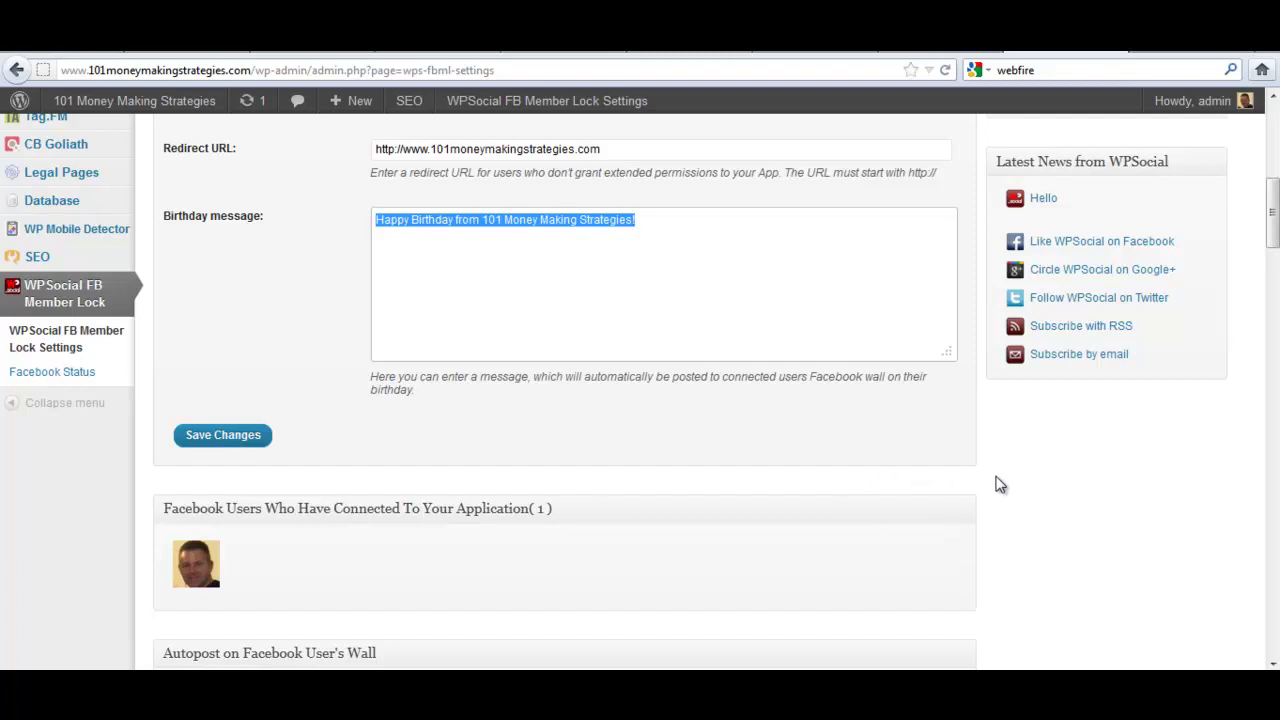
{"action": "scroll", "coordinate": [1000, 485], "scroll_direction": "down", "scroll_amount": 1}
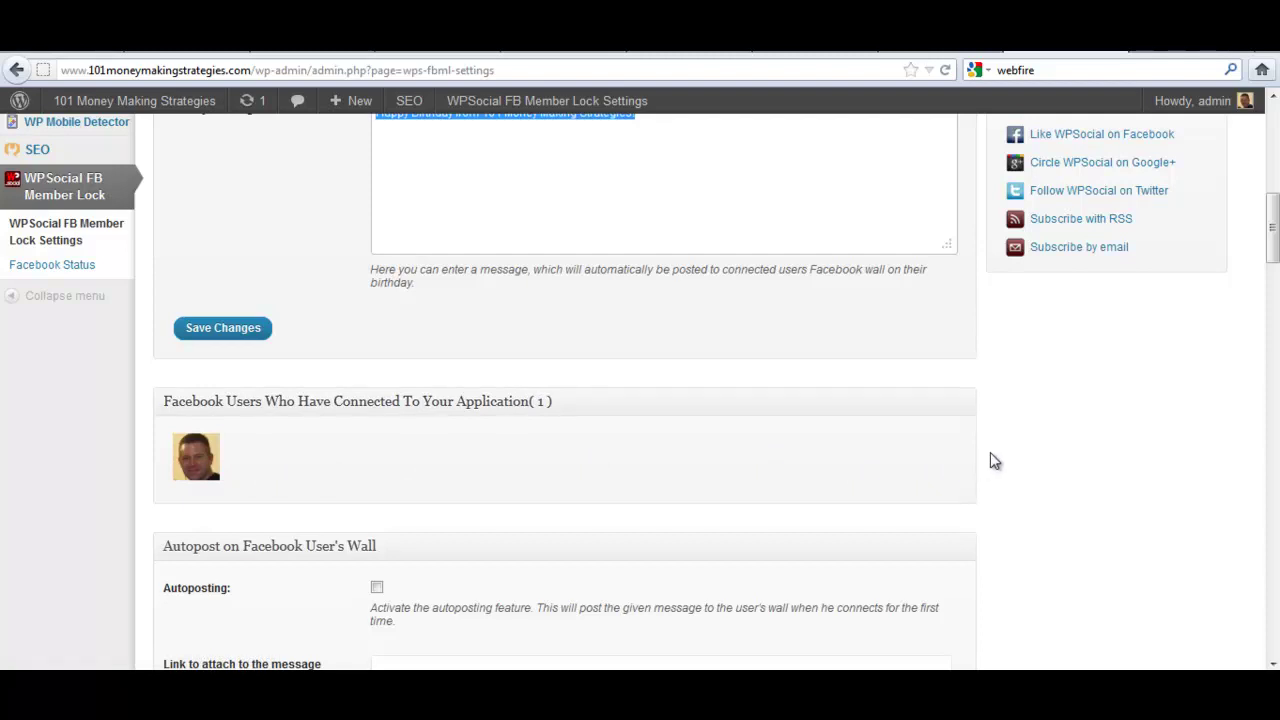
{"action": "scroll", "coordinate": [991, 454], "scroll_direction": "down", "scroll_amount": 5}
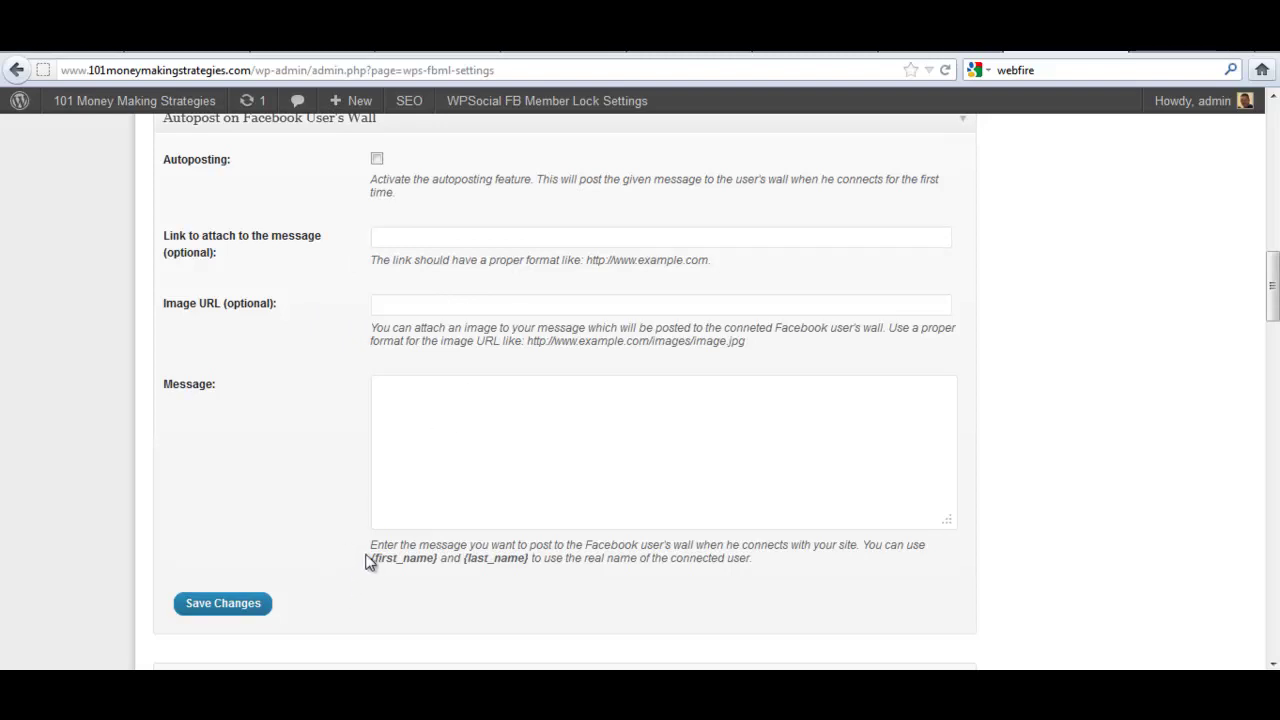
{"action": "left_click_drag", "start_coordinate": [370, 557], "coordinate": [530, 557]}
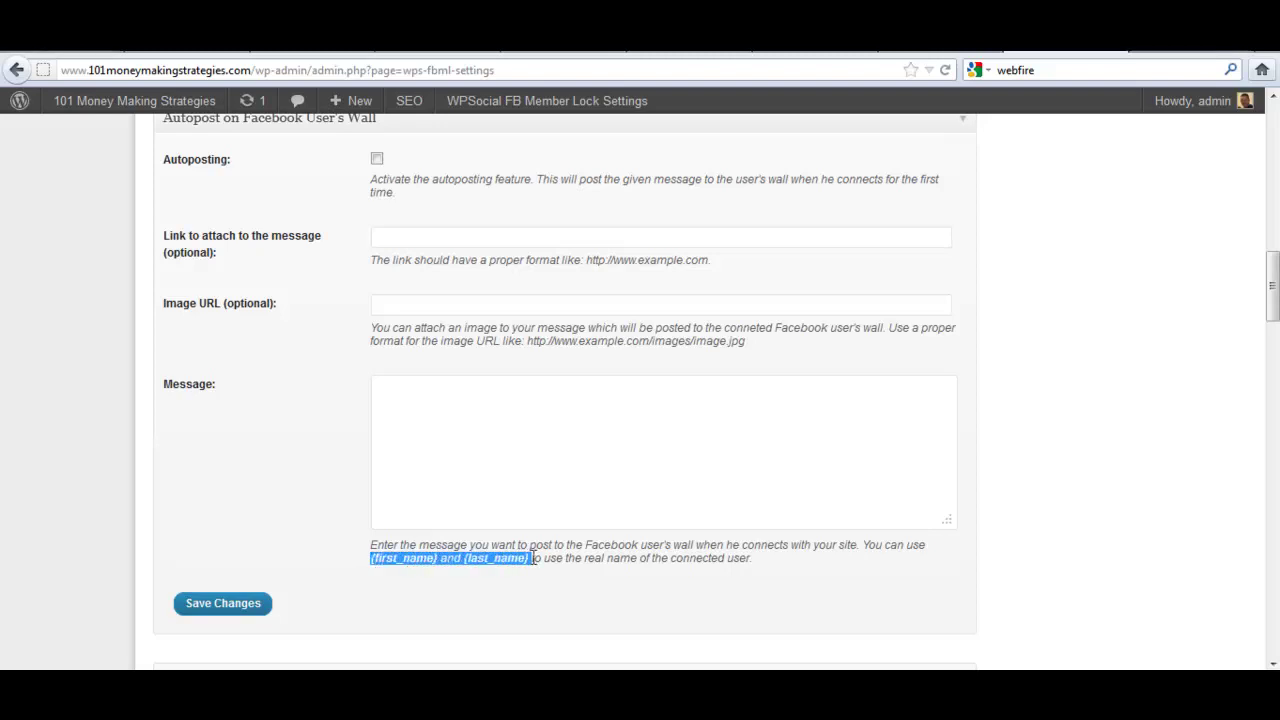
{"action": "left_click", "coordinate": [458, 592]}
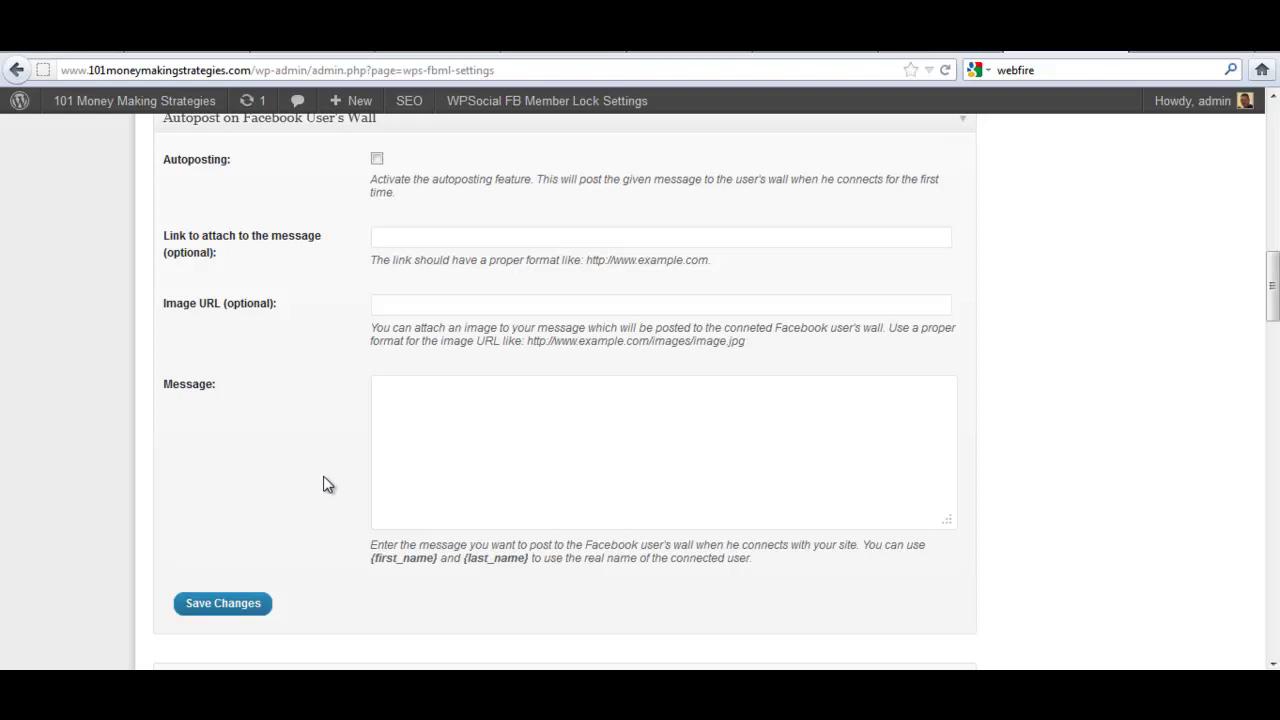
Review the locker message, then untick Posts under Lock content for, keeping Pages locked
{"action": "scroll", "coordinate": [327, 484], "scroll_direction": "down", "scroll_amount": 5}
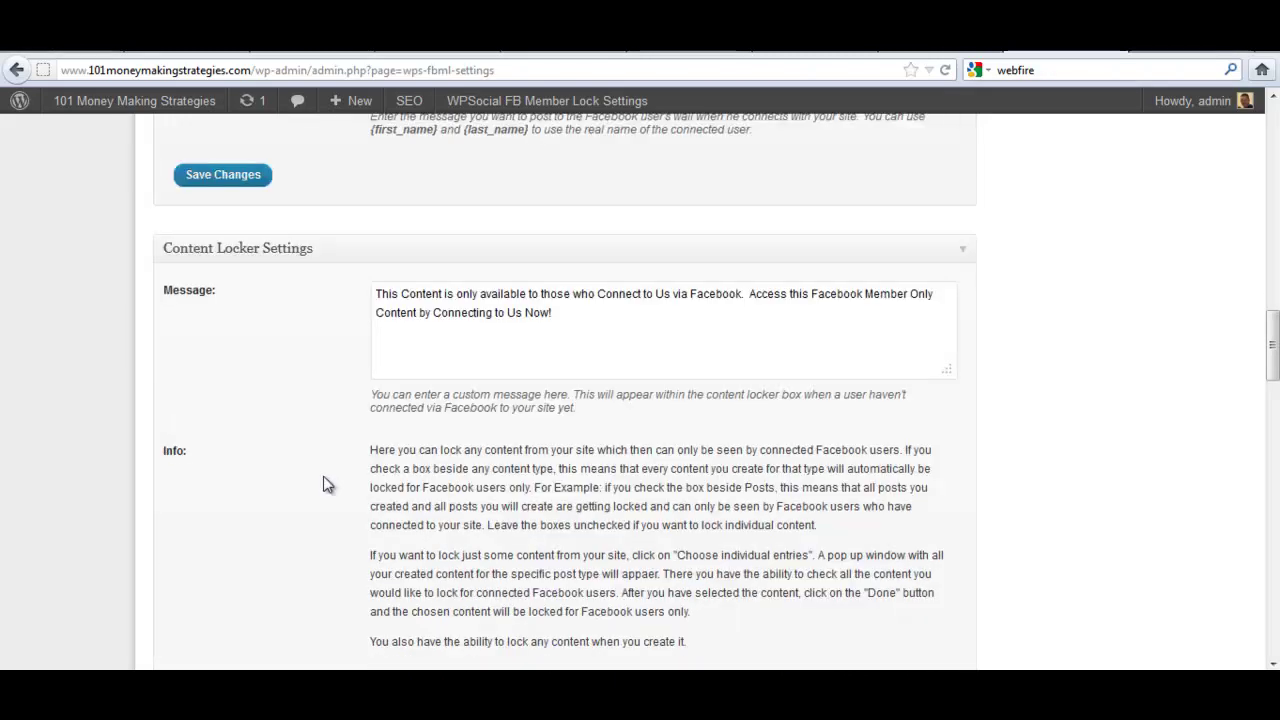
{"action": "scroll", "coordinate": [1006, 427], "scroll_direction": "down", "scroll_amount": 1}
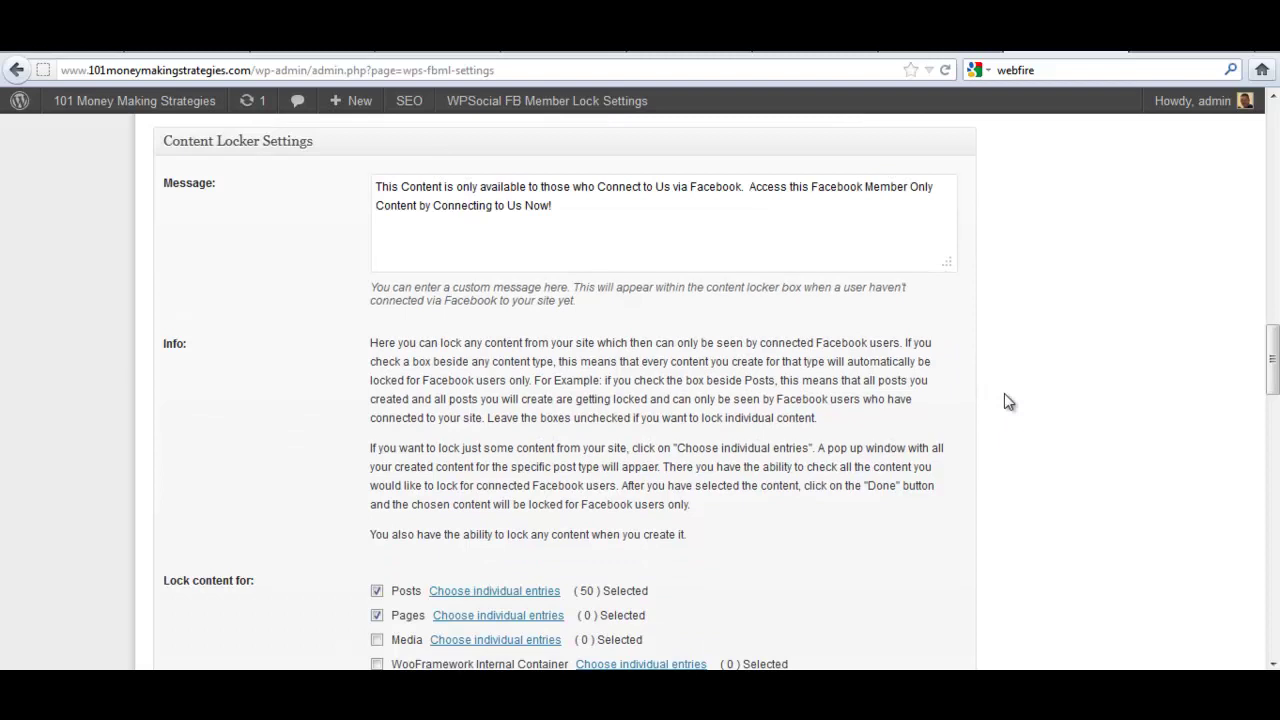
{"action": "left_click", "coordinate": [380, 186]}
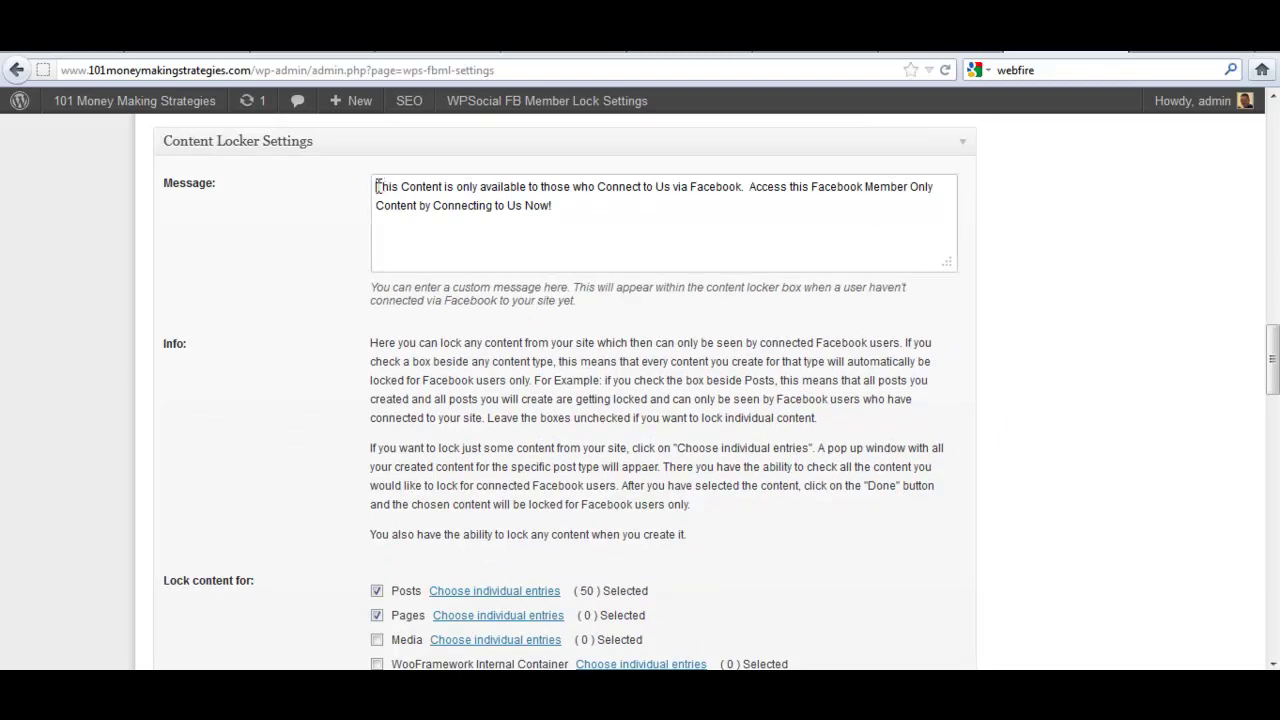
{"action": "left_click_drag", "start_coordinate": [380, 186], "coordinate": [608, 200]}
{"action": "left_click", "coordinate": [618, 229]}
{"action": "scroll", "coordinate": [893, 485], "scroll_direction": "down", "scroll_amount": 4}
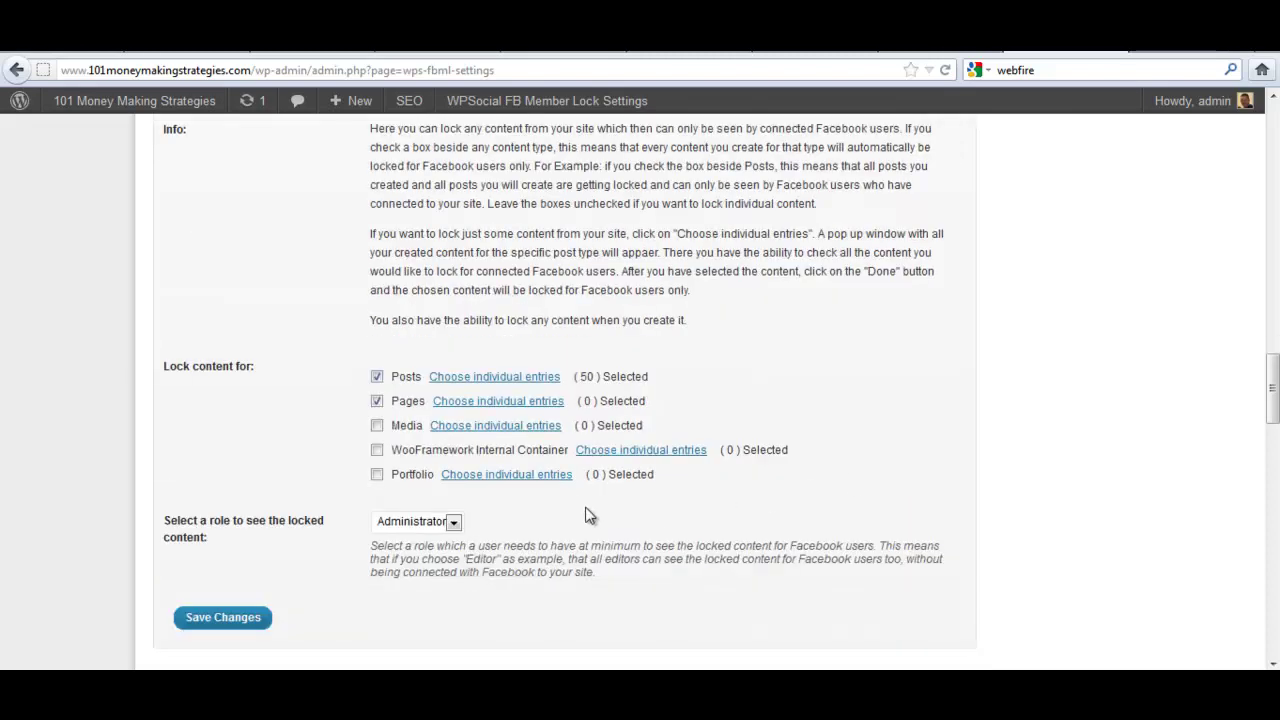
{"action": "left_click", "coordinate": [378, 376]}
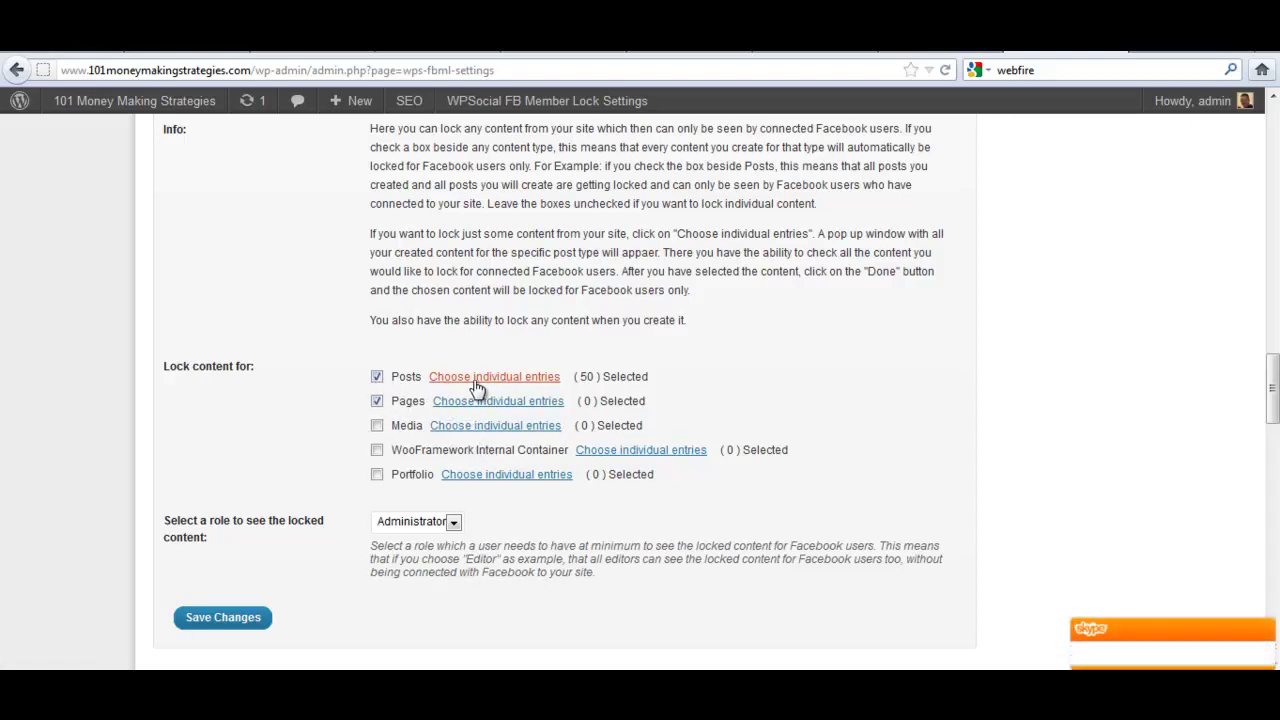
{"action": "left_click", "coordinate": [376, 378]}
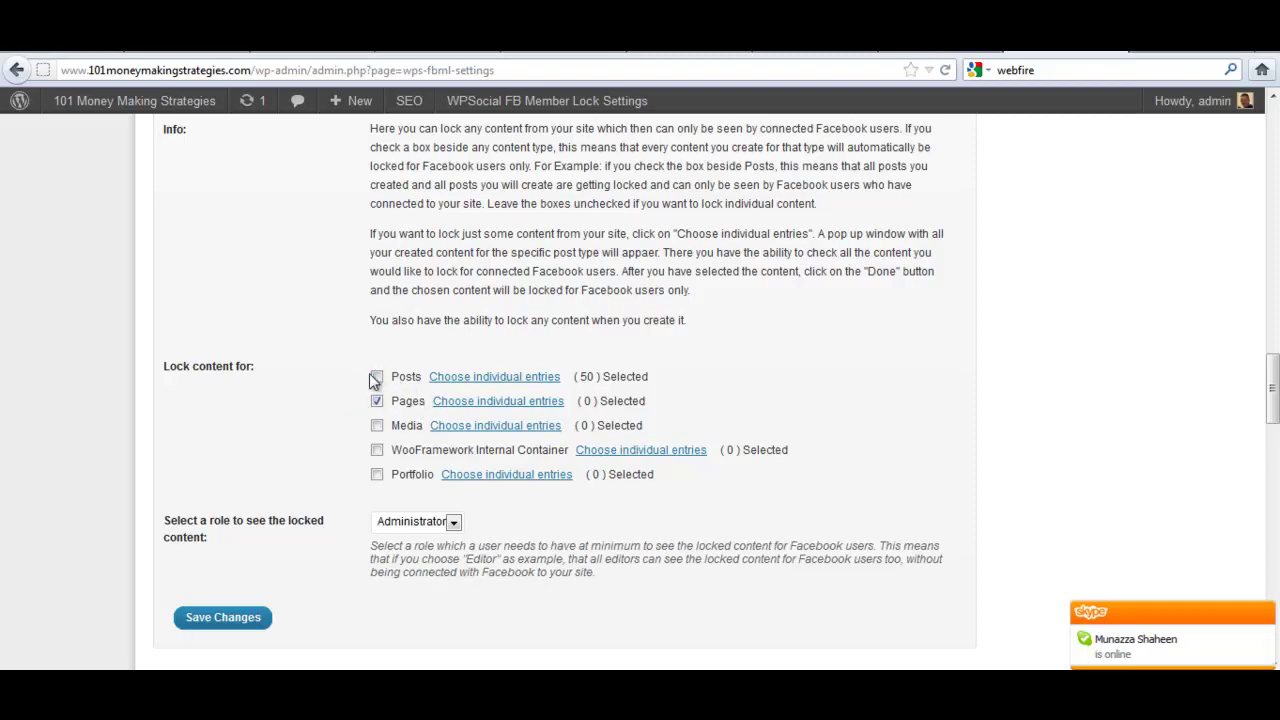
Open the individual Posts list and try Uncheck all, Check all and single-post ticks
{"action": "left_click", "coordinate": [497, 380]}
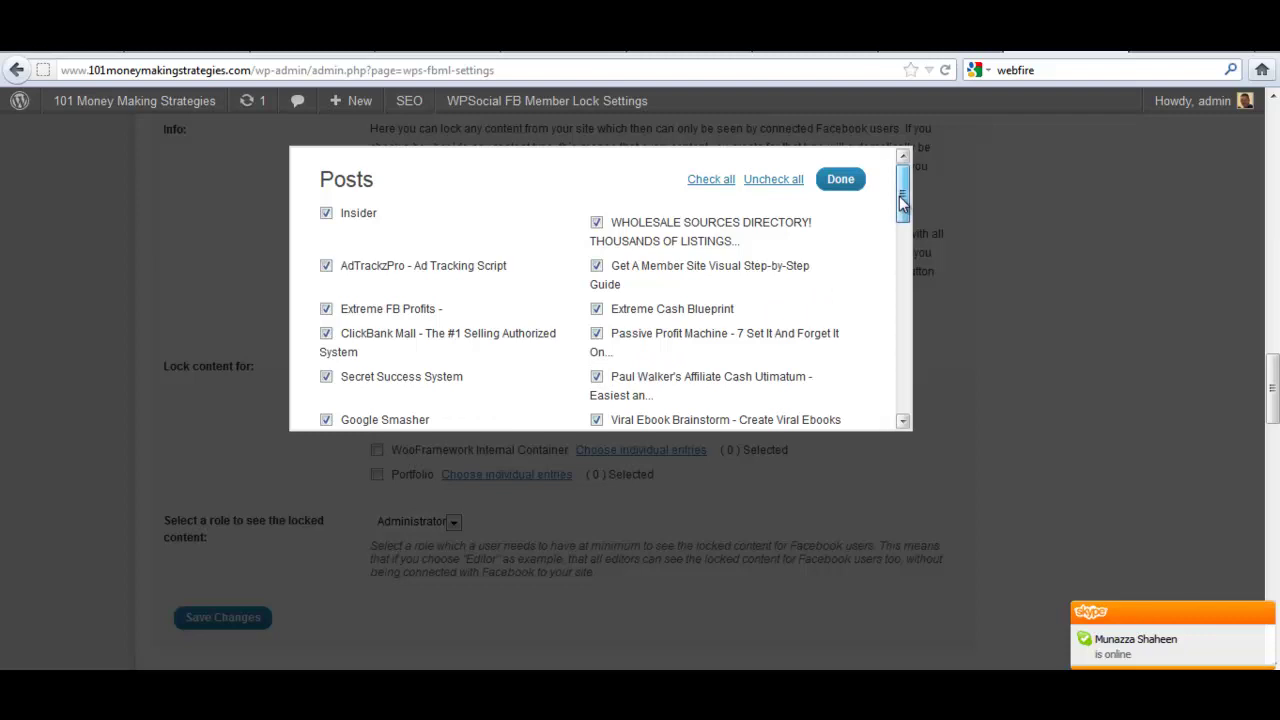
{"action": "left_click_drag", "start_coordinate": [903, 203], "coordinate": [900, 170]}
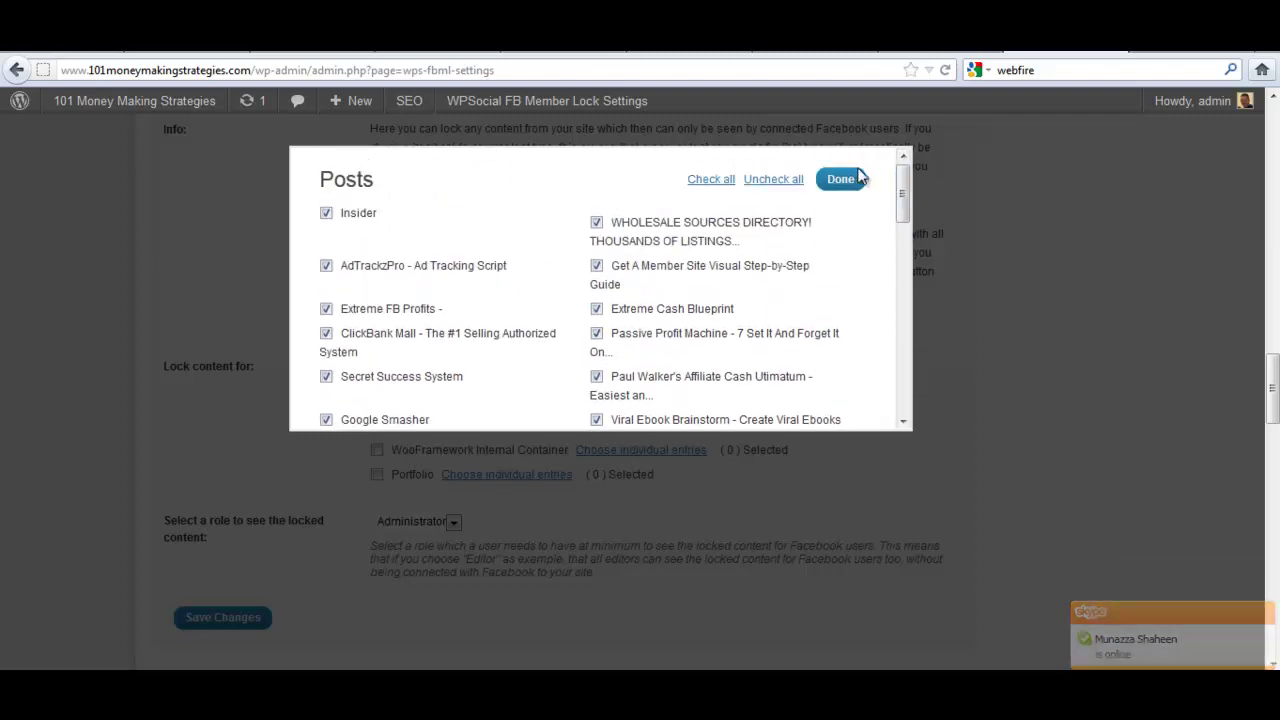
{"action": "left_click", "coordinate": [773, 180]}
{"action": "left_click", "coordinate": [718, 181]}
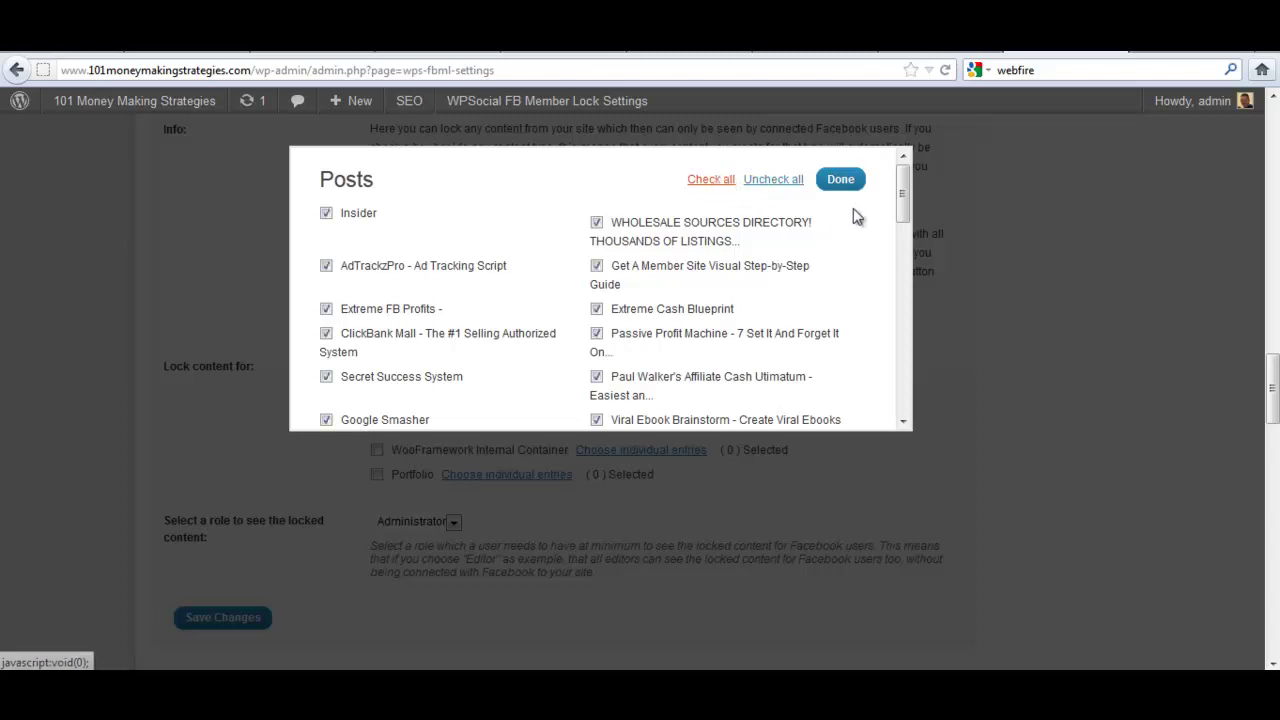
{"action": "left_click", "coordinate": [756, 182]}
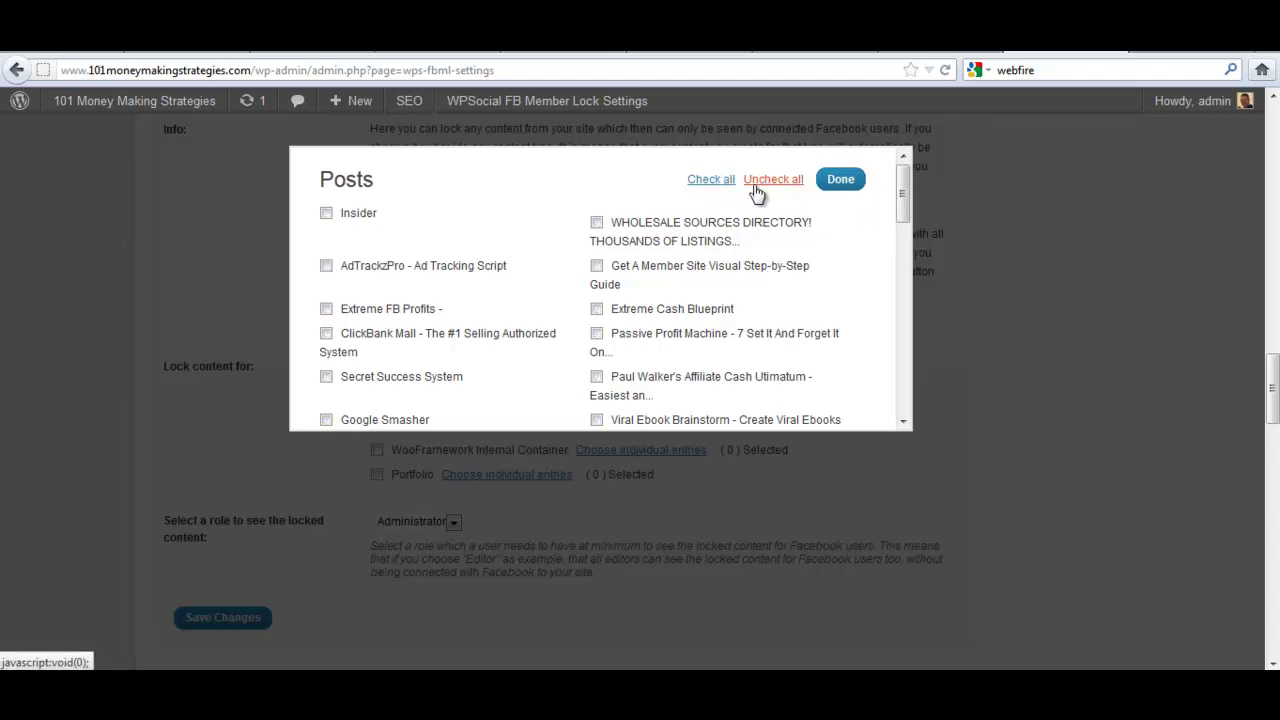
{"action": "left_click", "coordinate": [598, 223]}
{"action": "left_click", "coordinate": [327, 310]}
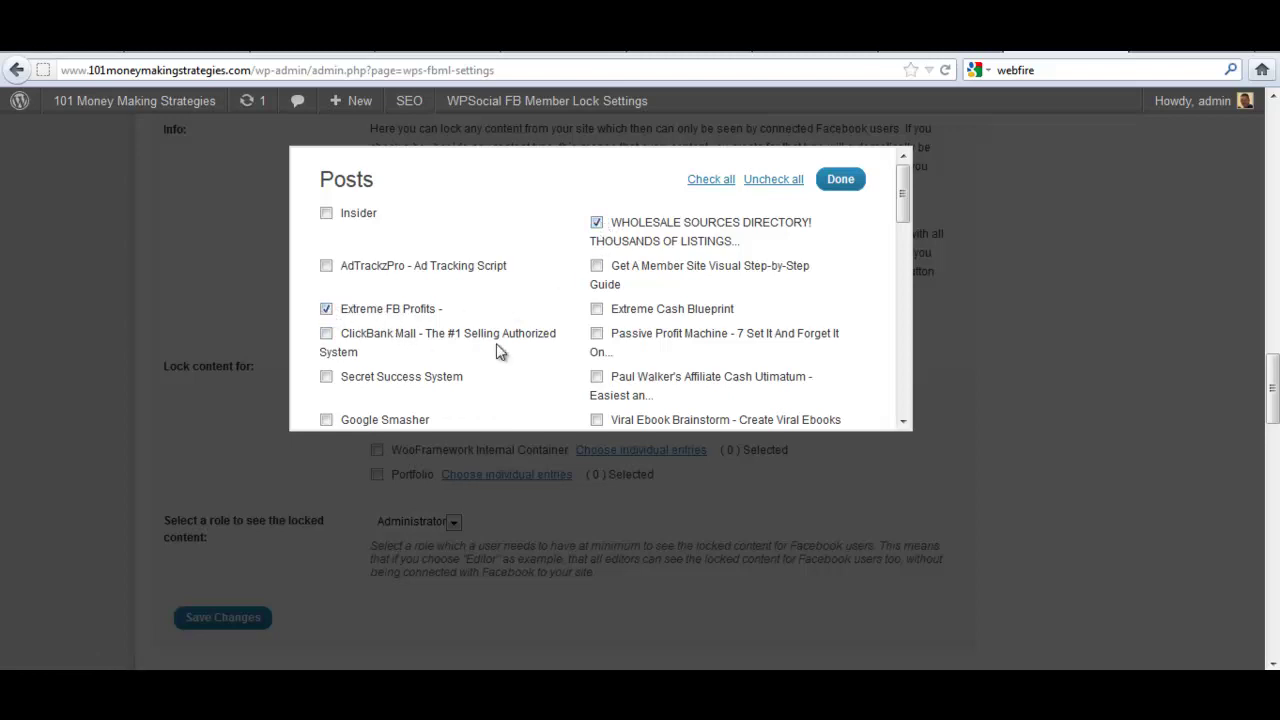
{"action": "left_click", "coordinate": [596, 377]}
Check all 50 posts, confirm with Done, and re-tick the Posts checkbox
{"action": "left_click", "coordinate": [711, 180]}
{"action": "left_click", "coordinate": [843, 181]}
{"action": "left_click", "coordinate": [377, 376]}
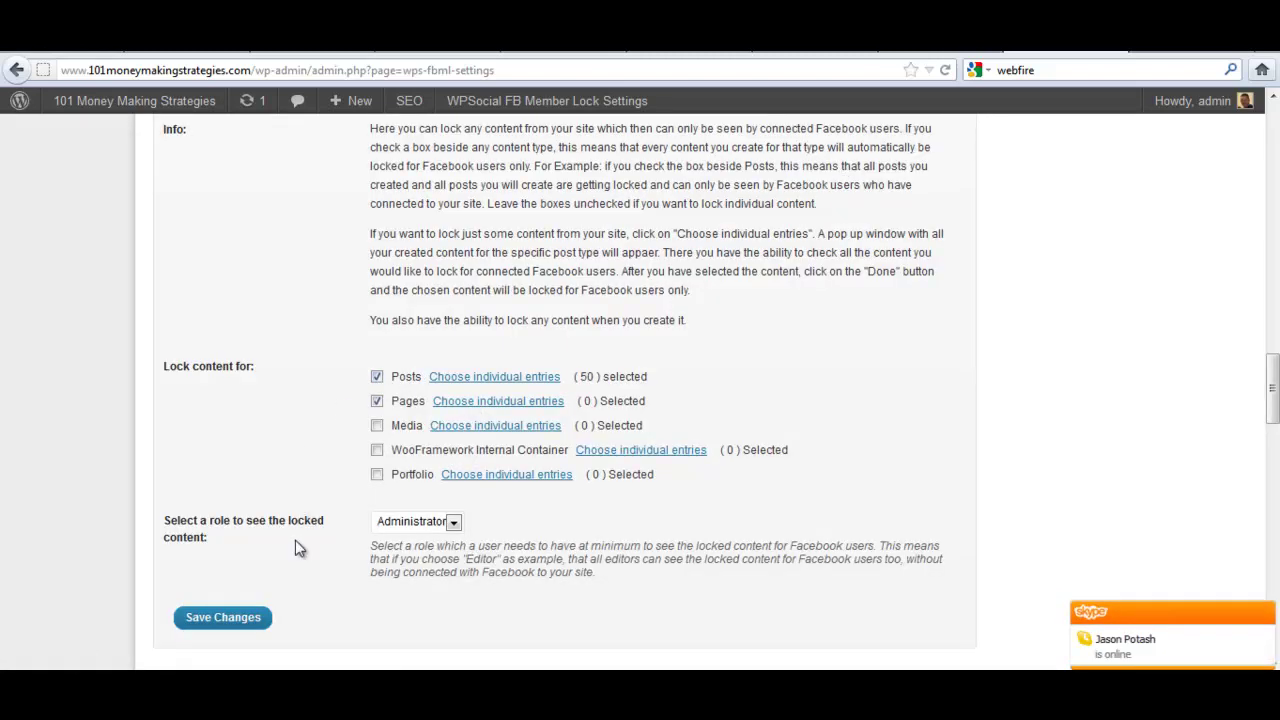
{"action": "scroll", "coordinate": [295, 547], "scroll_direction": "down", "scroll_amount": 2}
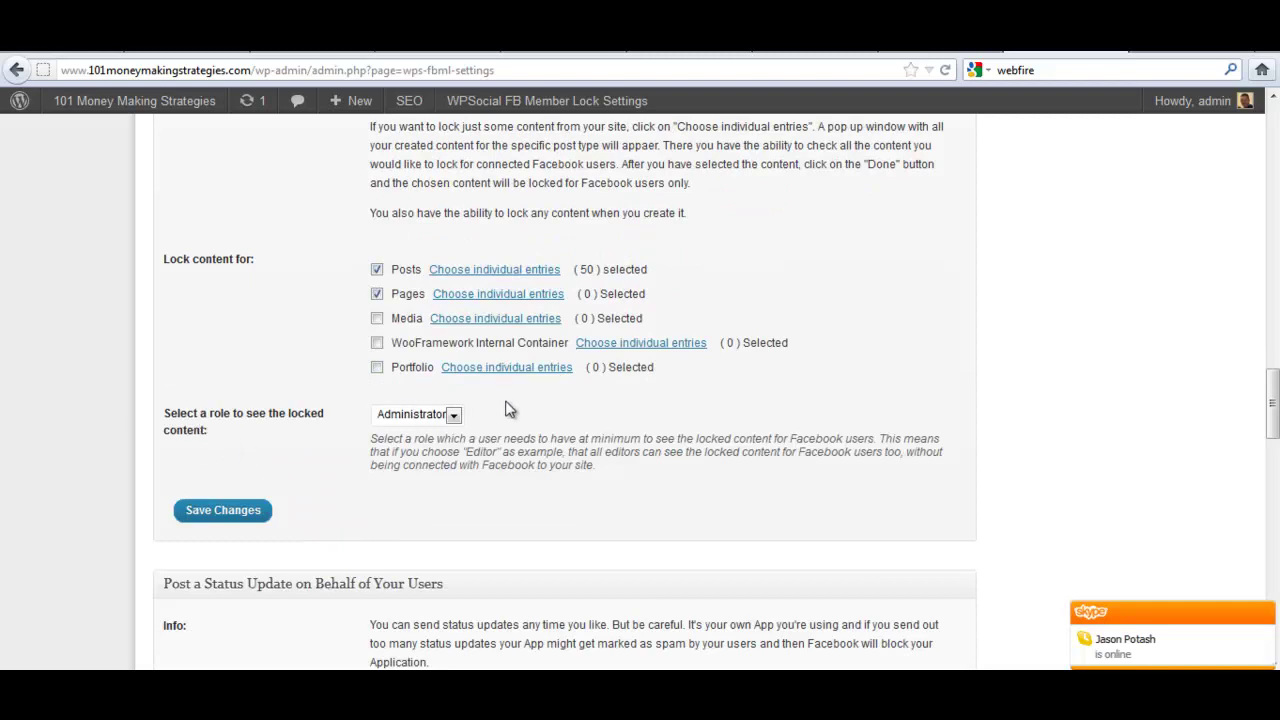
{"action": "left_click", "coordinate": [453, 414]}
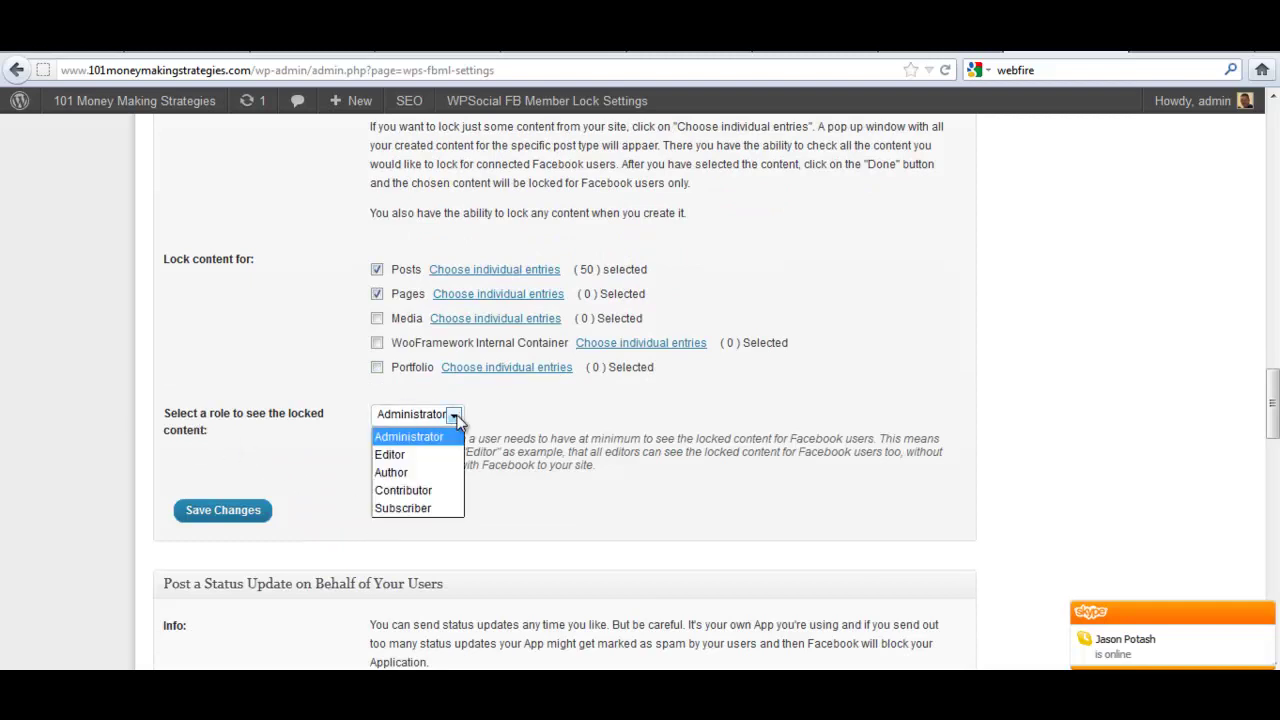
{"action": "left_click", "coordinate": [510, 415]}
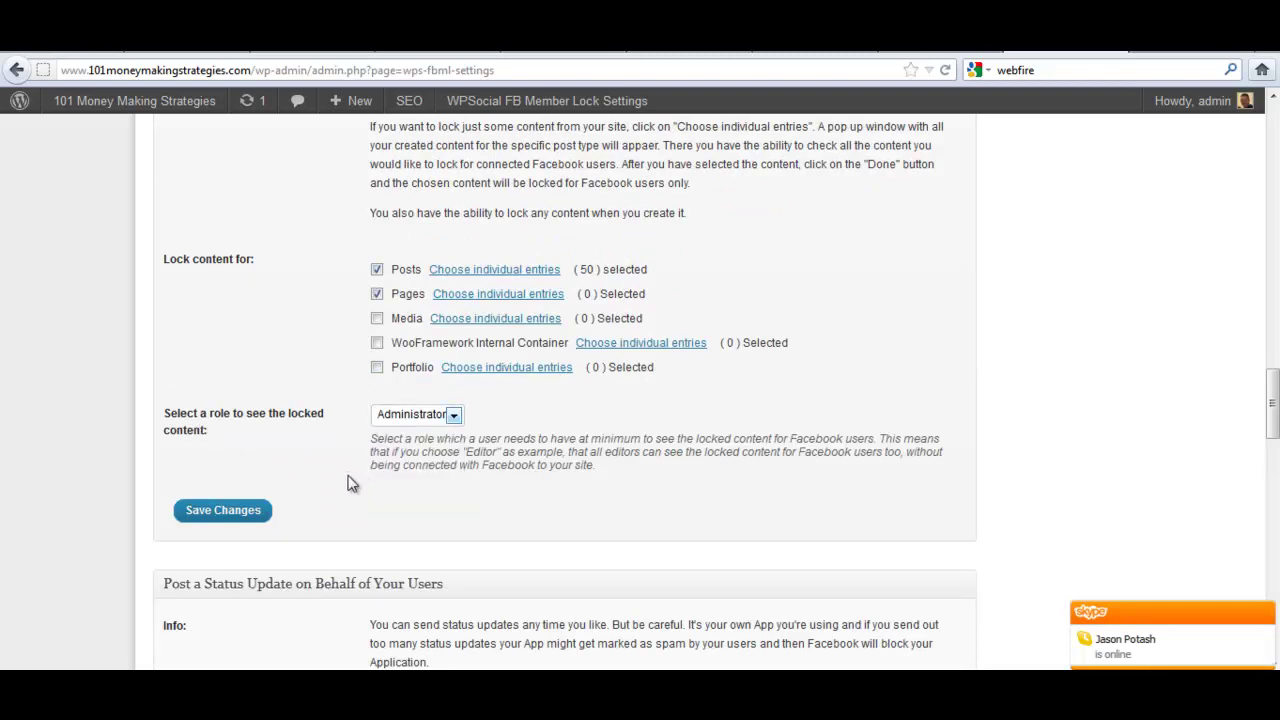
{"action": "left_click", "coordinate": [455, 414]}
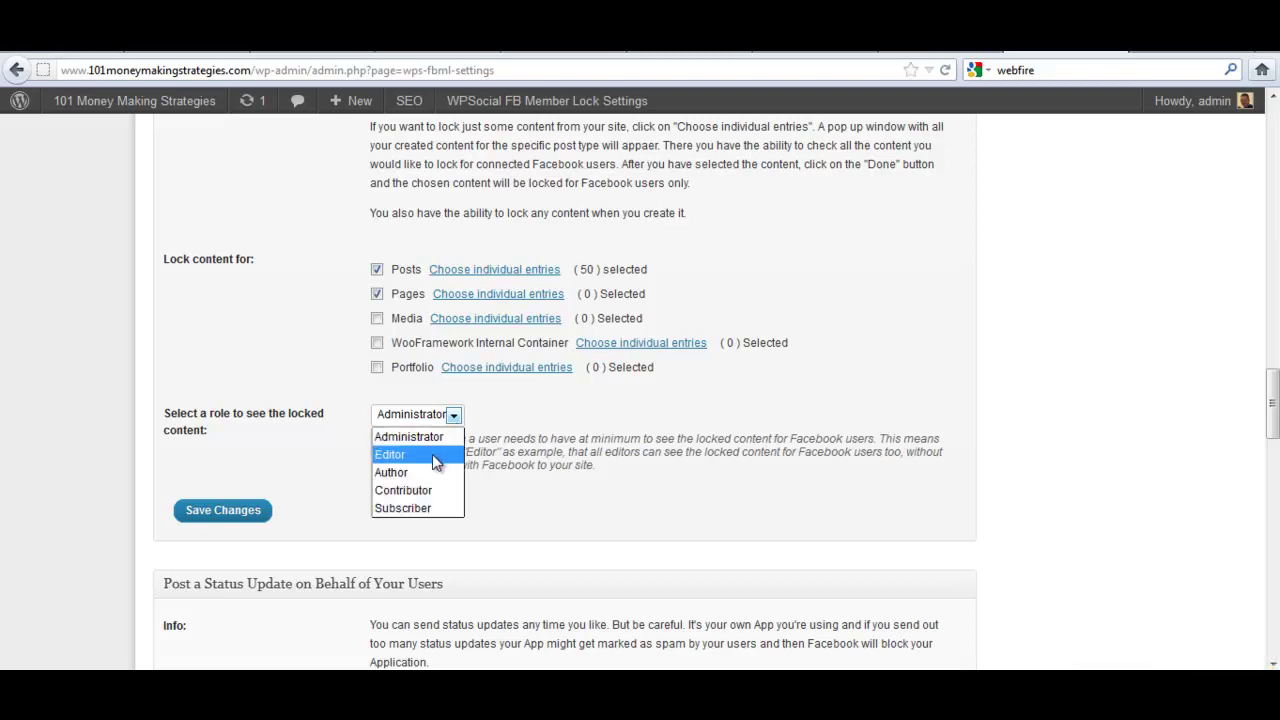
{"action": "left_click", "coordinate": [483, 412]}
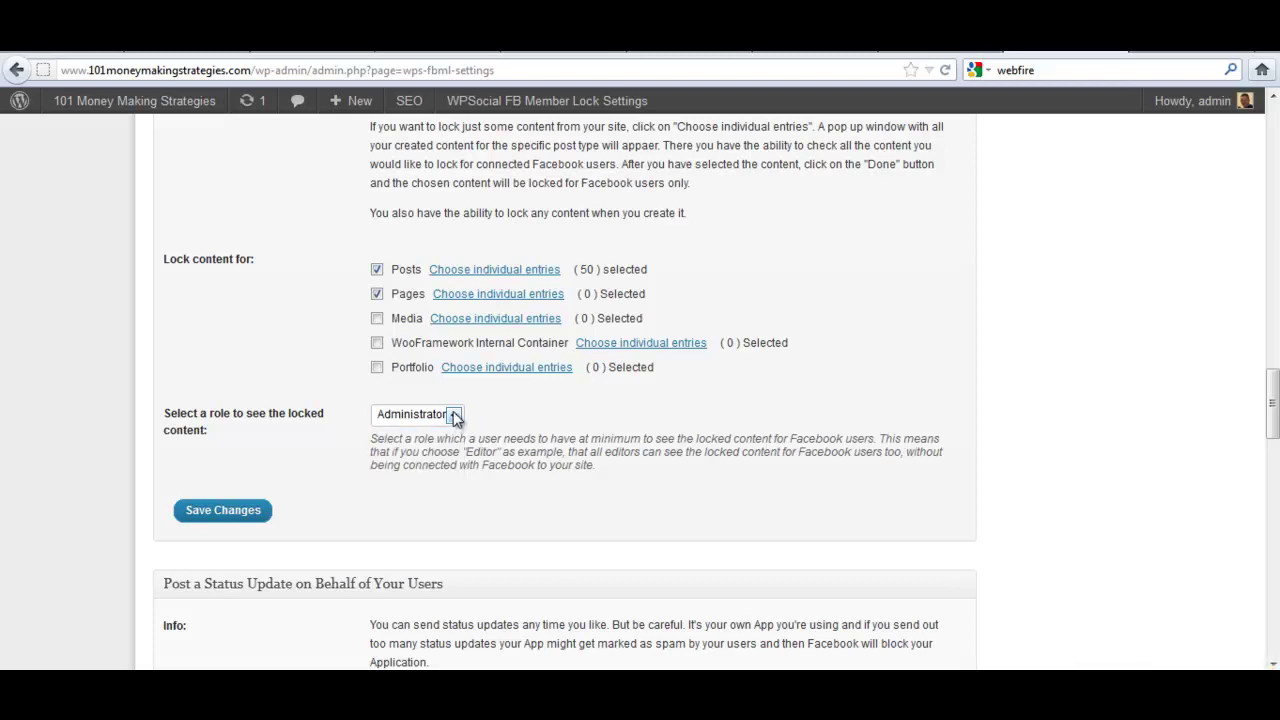
{"action": "left_click", "coordinate": [455, 414]}
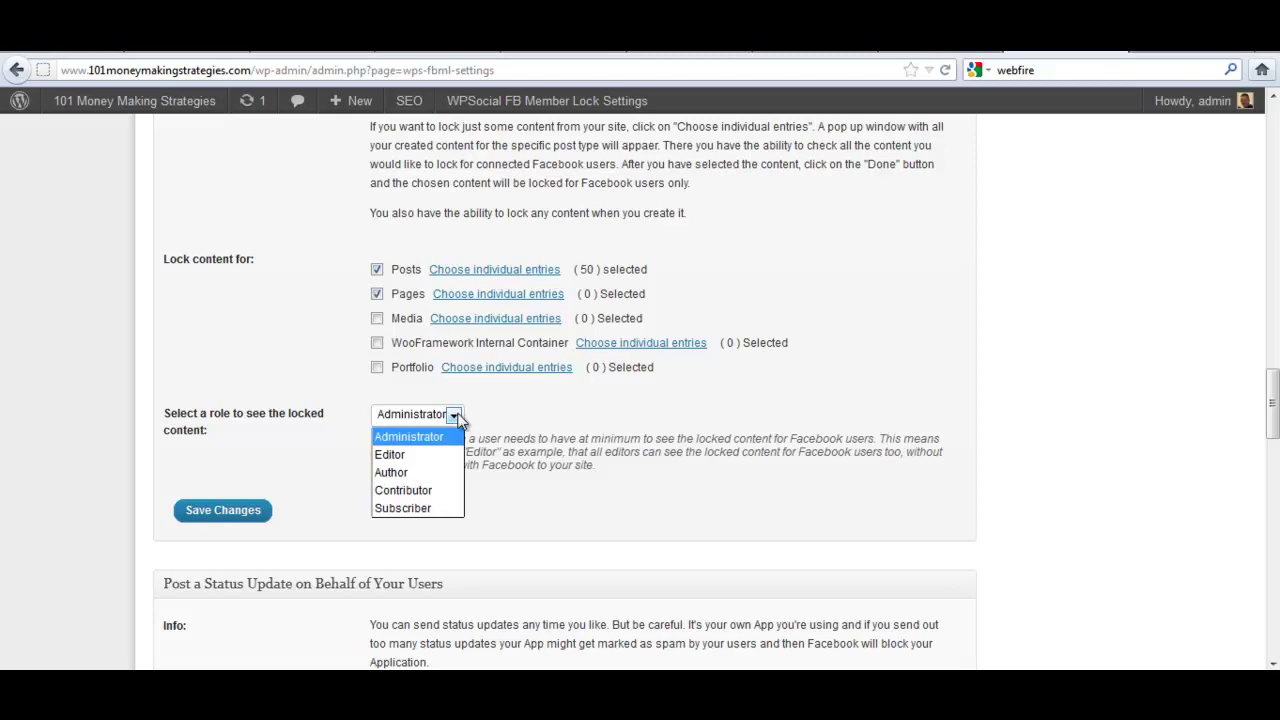
{"action": "left_click", "coordinate": [354, 450]}
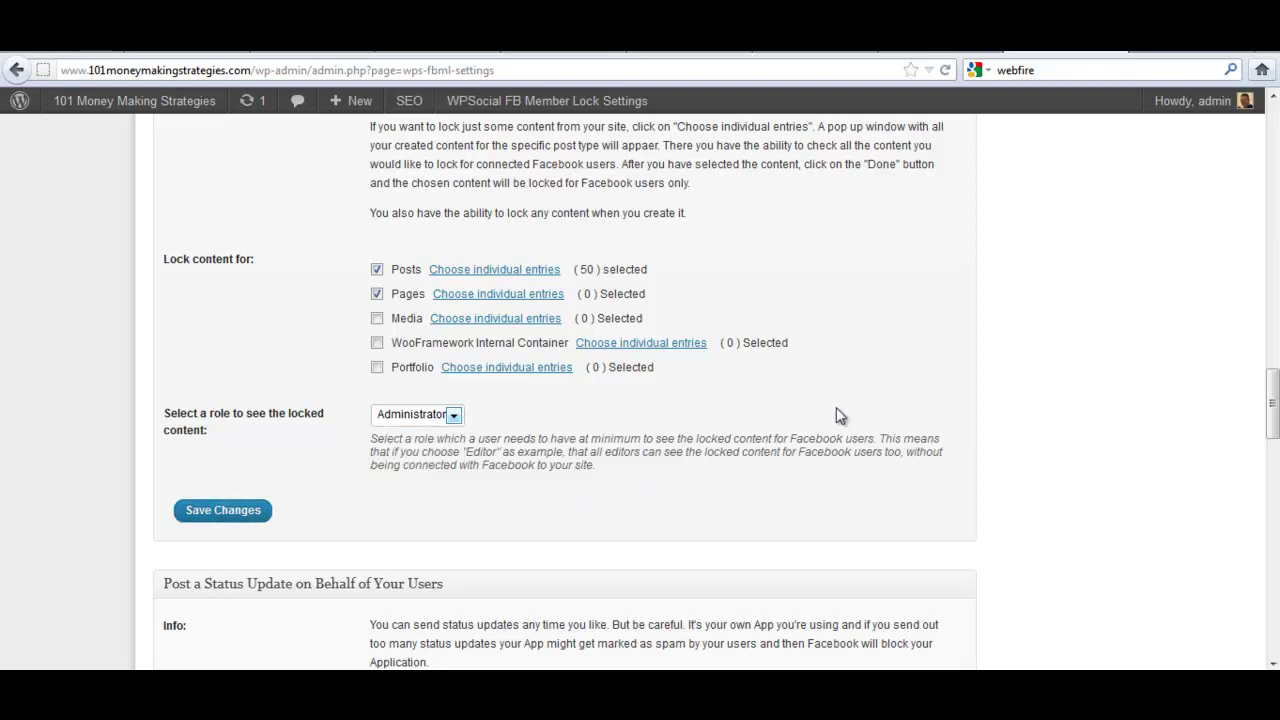
{"action": "scroll", "coordinate": [948, 385], "scroll_direction": "down", "scroll_amount": 5}
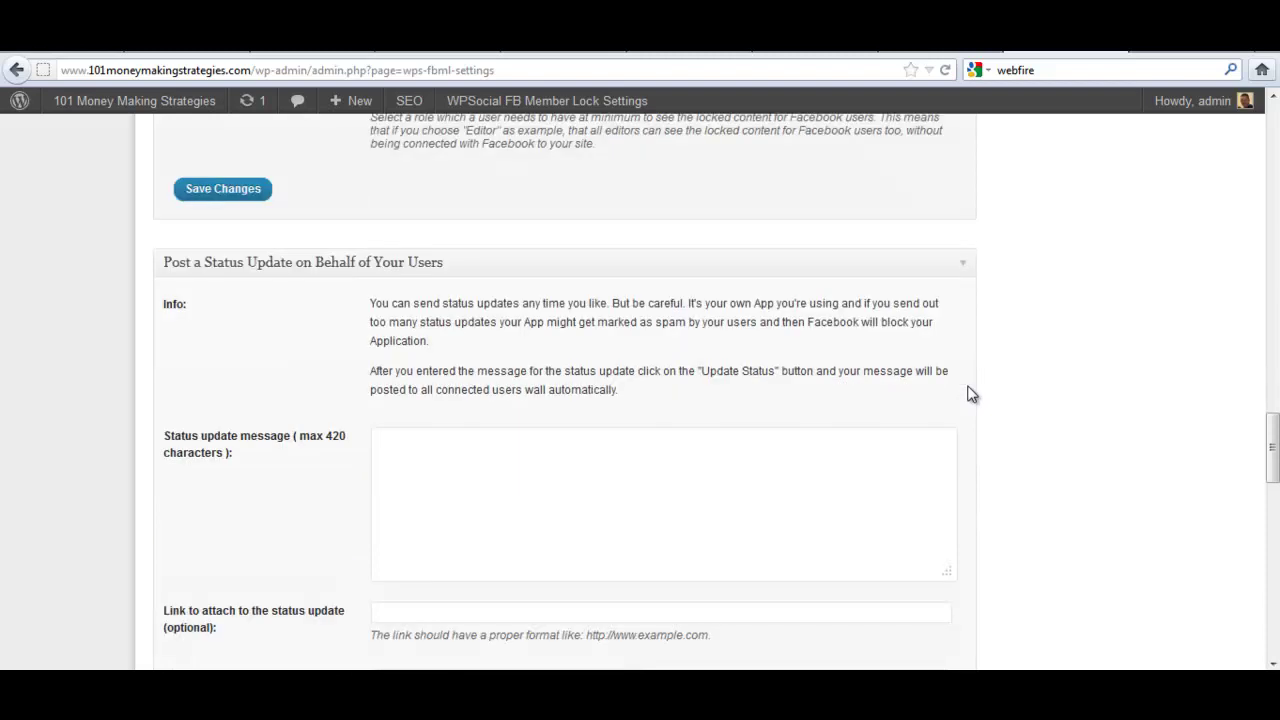
{"action": "scroll", "coordinate": [971, 393], "scroll_direction": "down", "scroll_amount": 2}
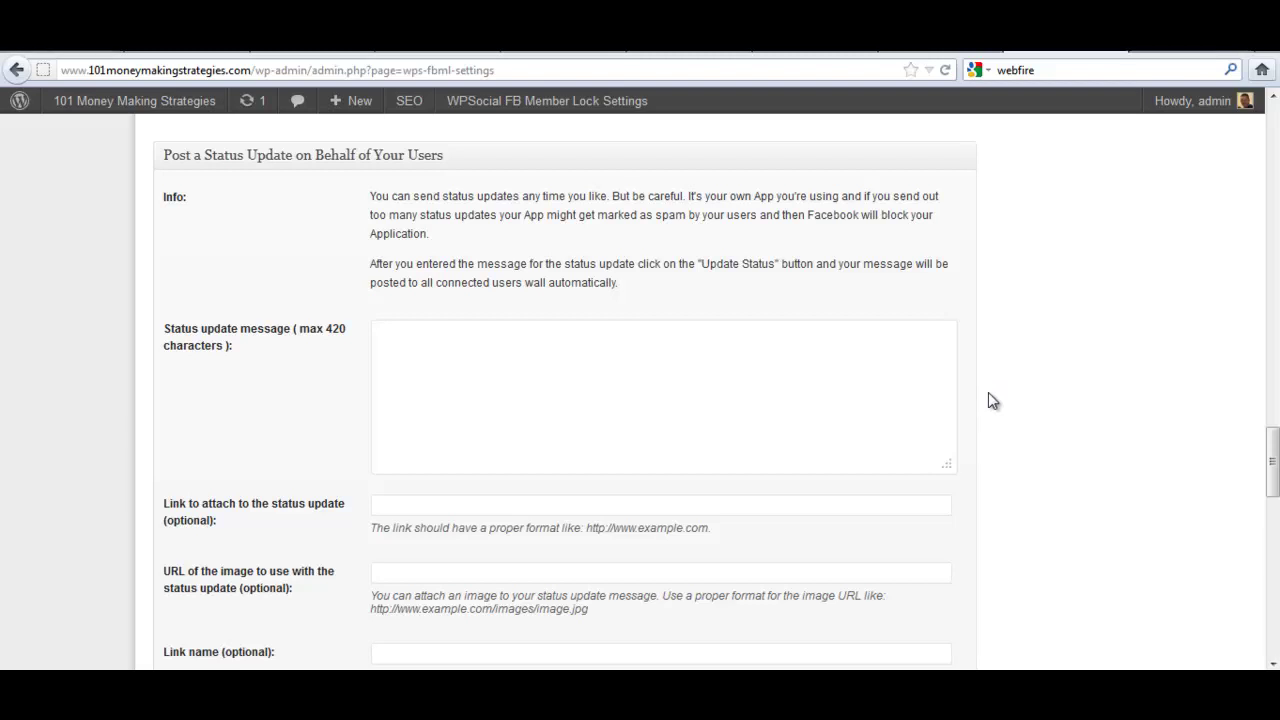
{"action": "scroll", "coordinate": [993, 400], "scroll_direction": "down", "scroll_amount": 1}
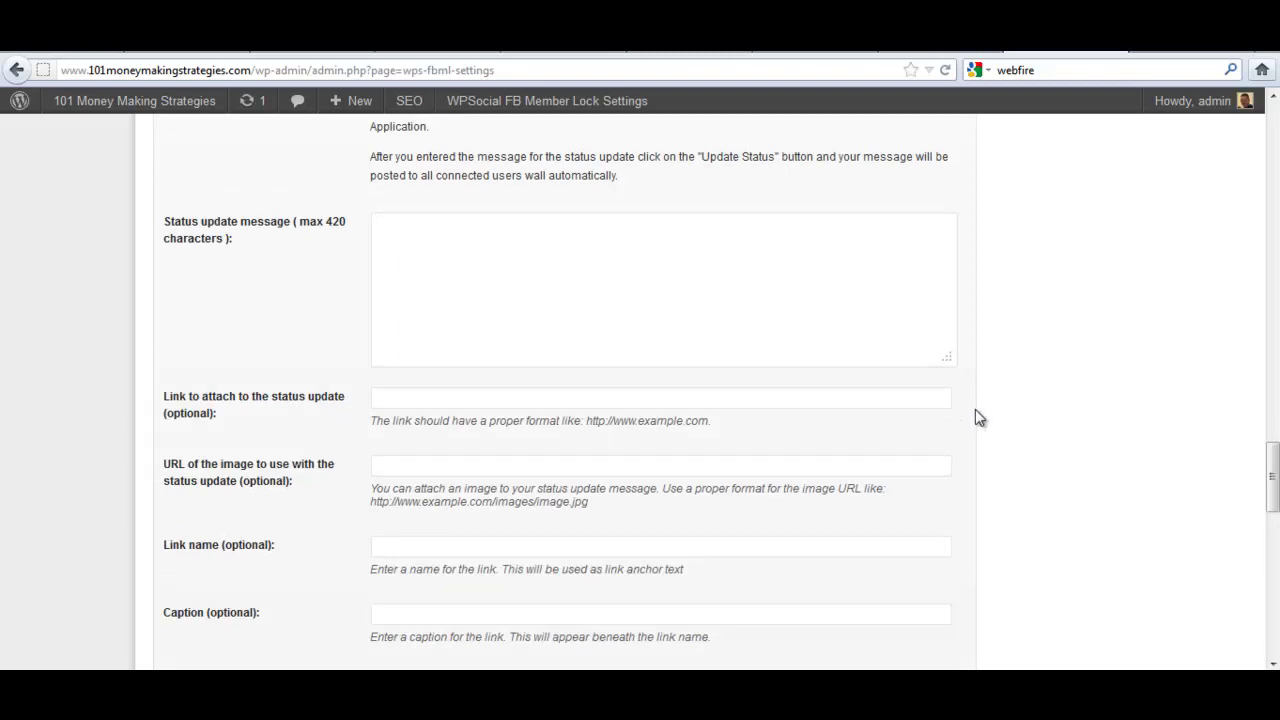
{"action": "scroll", "coordinate": [978, 418], "scroll_direction": "down", "scroll_amount": 1}
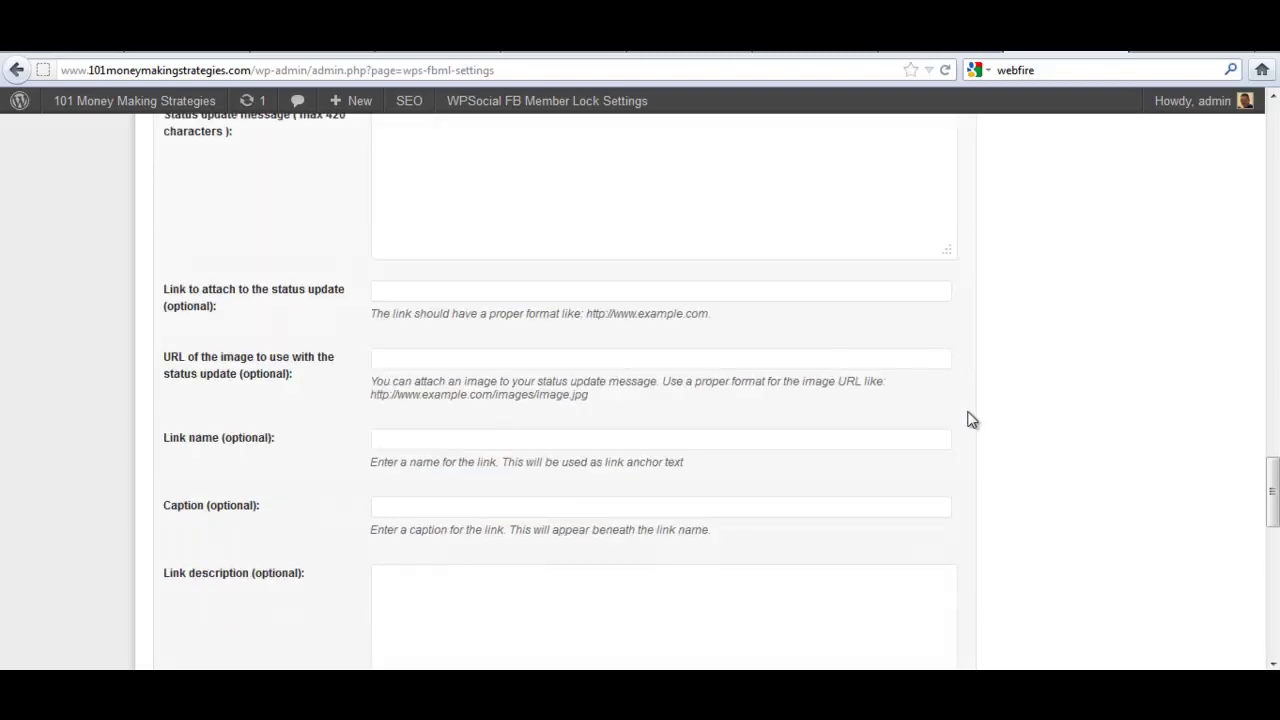
{"action": "scroll", "coordinate": [970, 418], "scroll_direction": "down", "scroll_amount": 1}
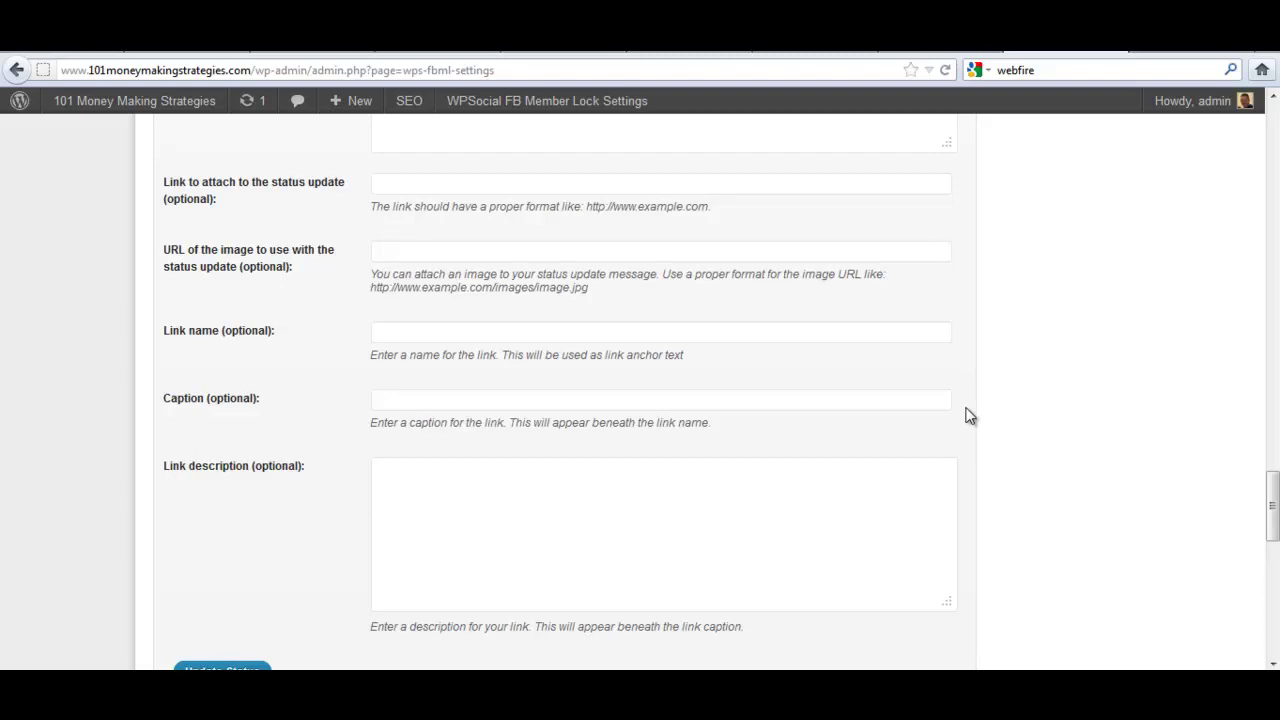
{"action": "scroll", "coordinate": [966, 414], "scroll_direction": "up", "scroll_amount": 5}
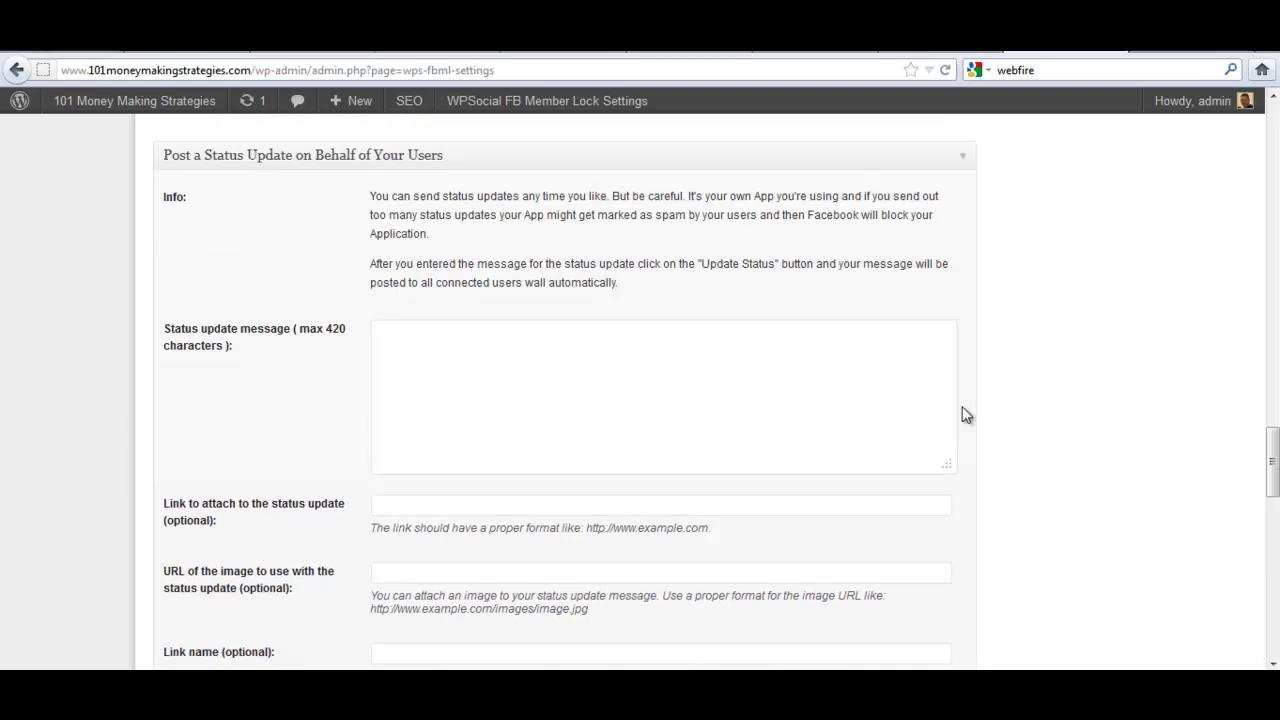
{"action": "scroll", "coordinate": [966, 414], "scroll_direction": "down", "scroll_amount": 2}
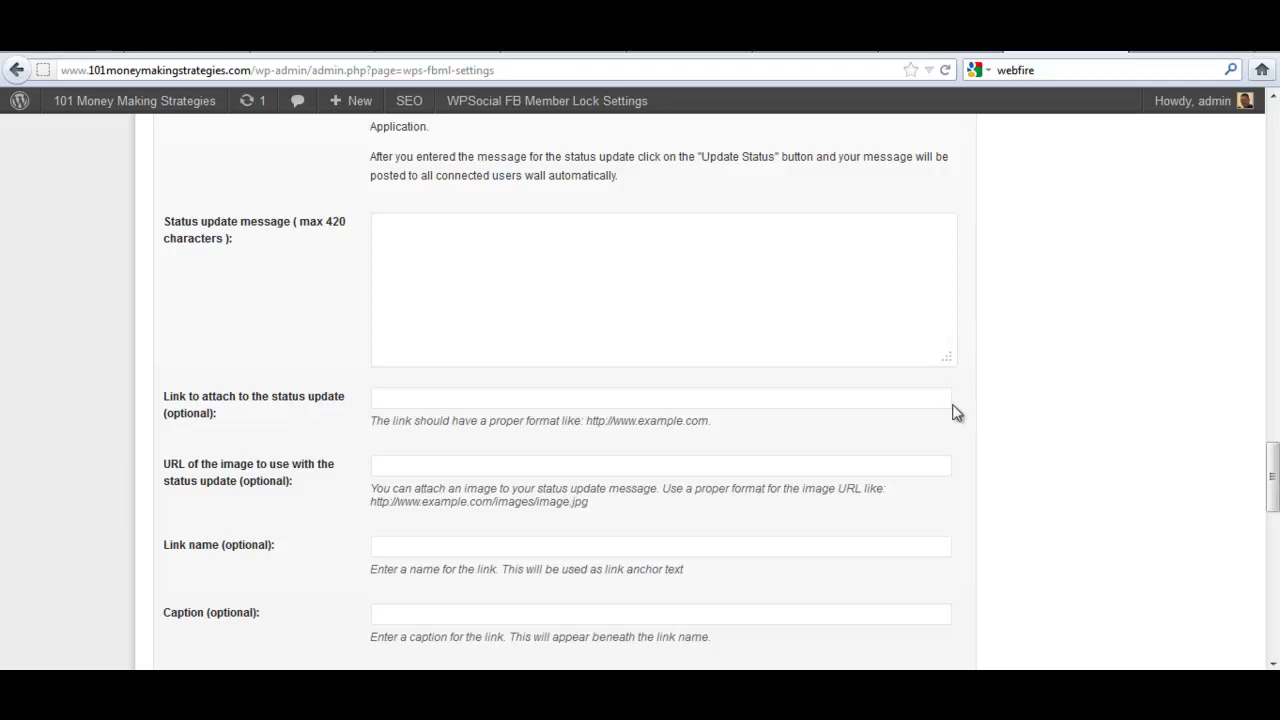
{"action": "scroll", "coordinate": [966, 405], "scroll_direction": "down", "scroll_amount": 6}
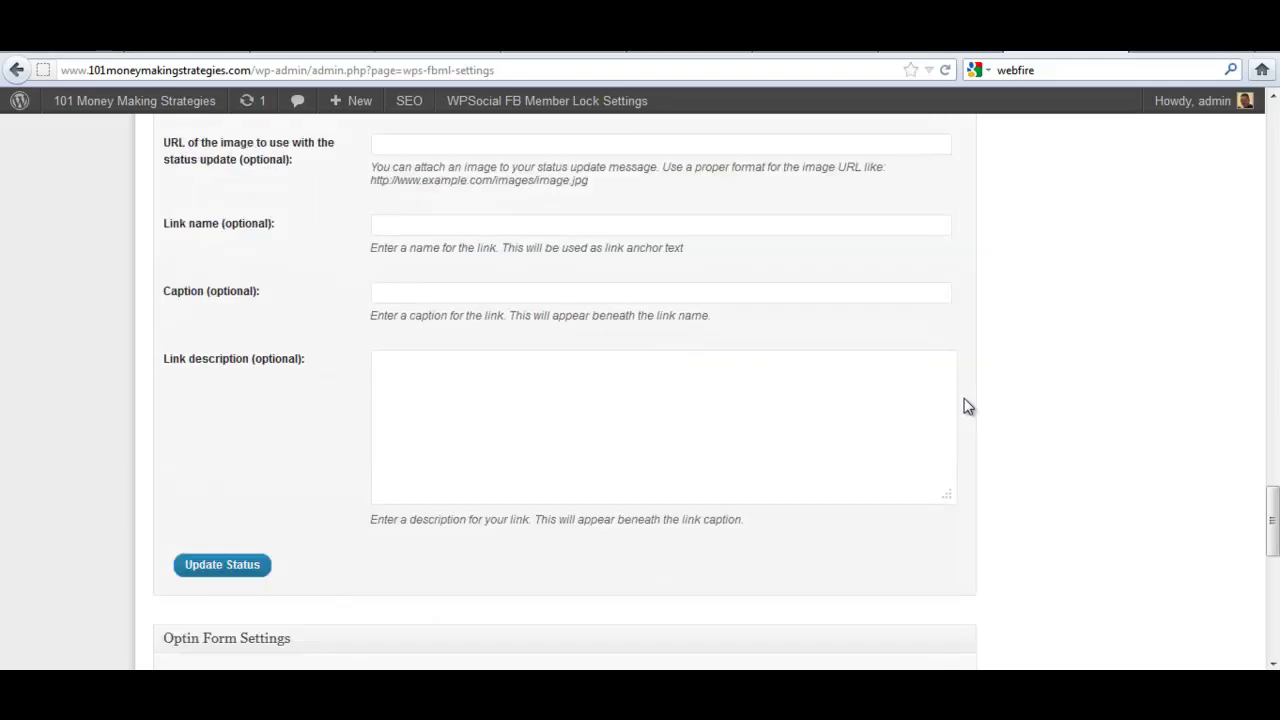
Tick 'Activate the optin form' and review the Name/Value fields and hidden-field help text
{"action": "scroll", "coordinate": [966, 405], "scroll_direction": "down", "scroll_amount": 4}
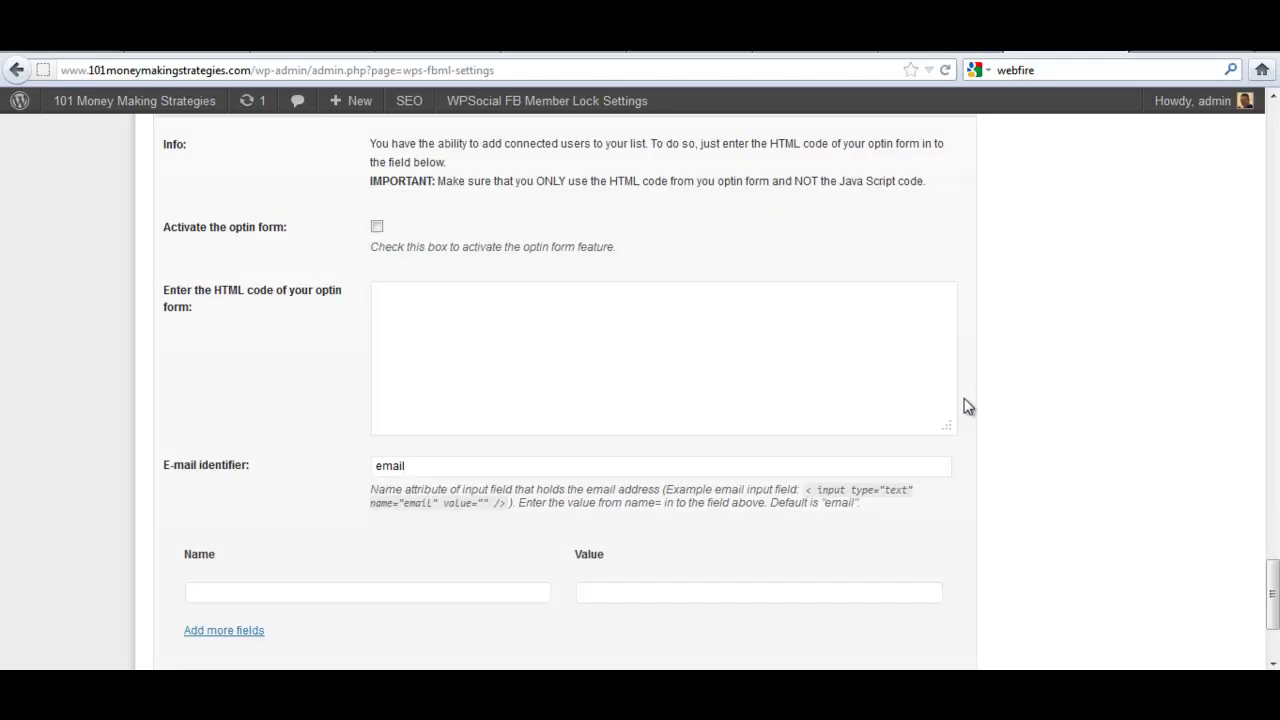
{"action": "scroll", "coordinate": [966, 405], "scroll_direction": "up", "scroll_amount": 2}
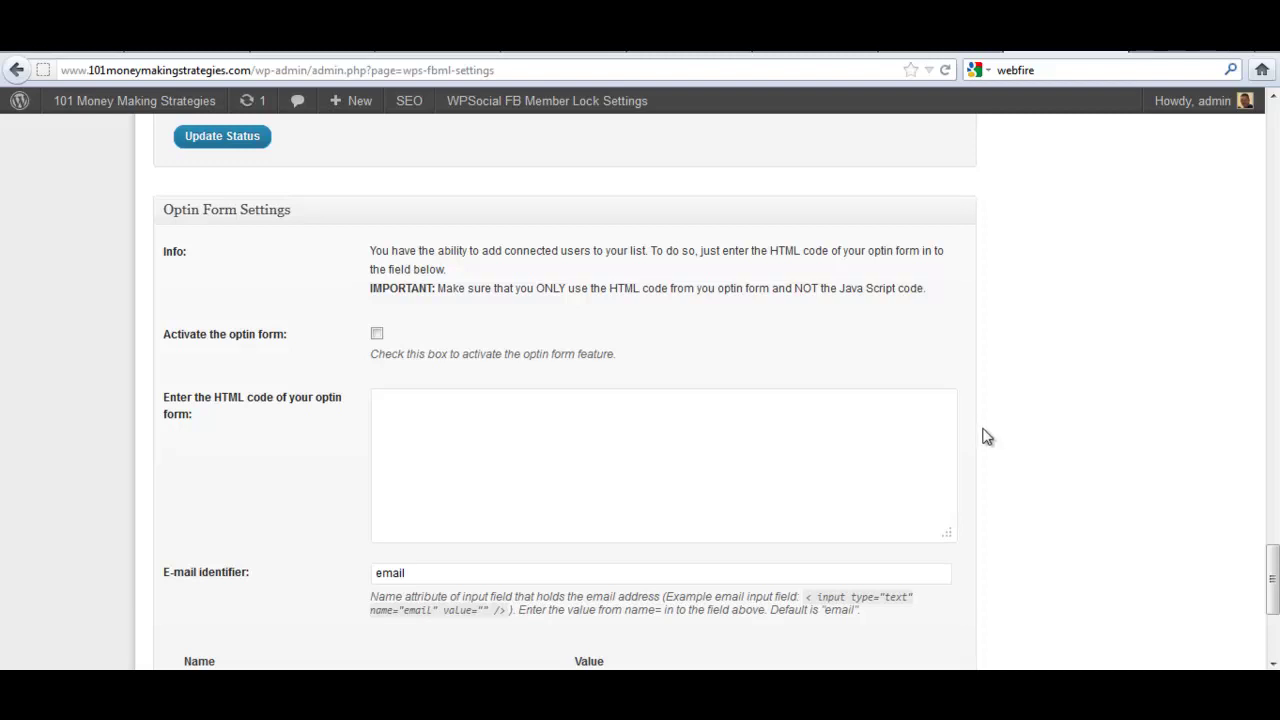
{"action": "left_click", "coordinate": [377, 334]}
{"action": "scroll", "coordinate": [305, 458], "scroll_direction": "down", "scroll_amount": 1}
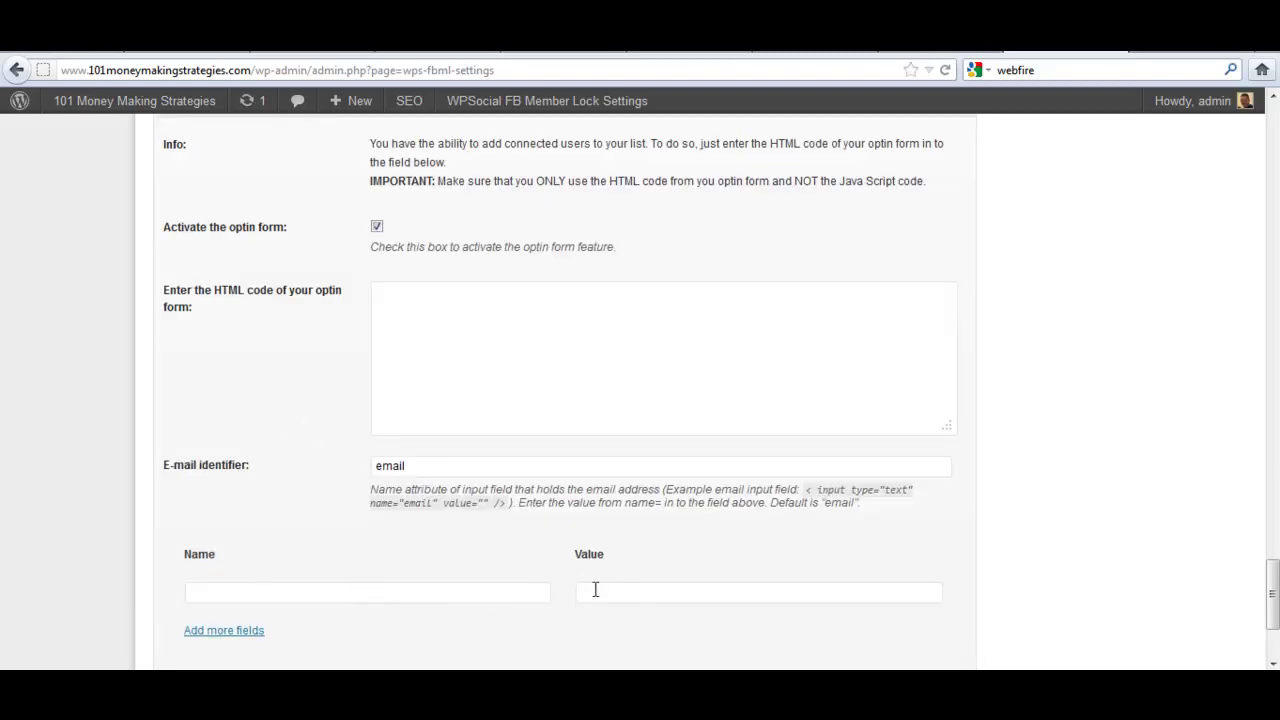
{"action": "scroll", "coordinate": [305, 557], "scroll_direction": "down", "scroll_amount": 1}
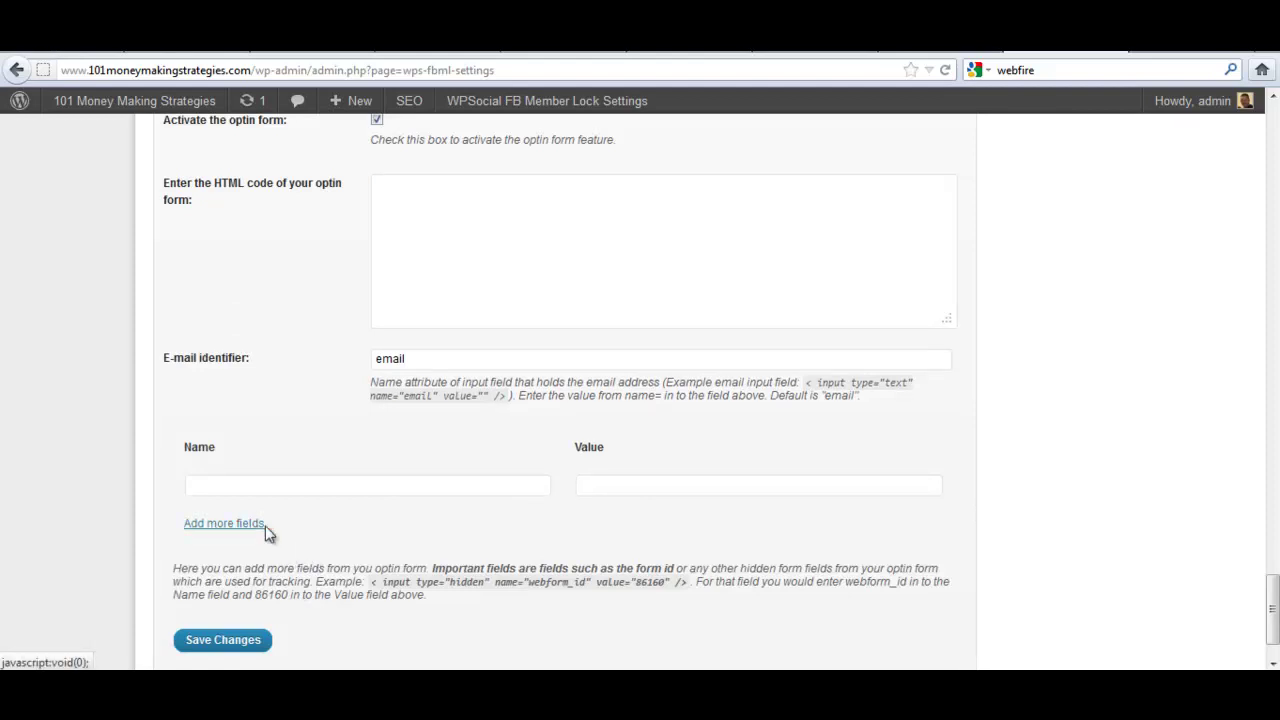
{"action": "left_click_drag", "start_coordinate": [379, 582], "coordinate": [663, 582]}
{"action": "left_click", "coordinate": [424, 536]}
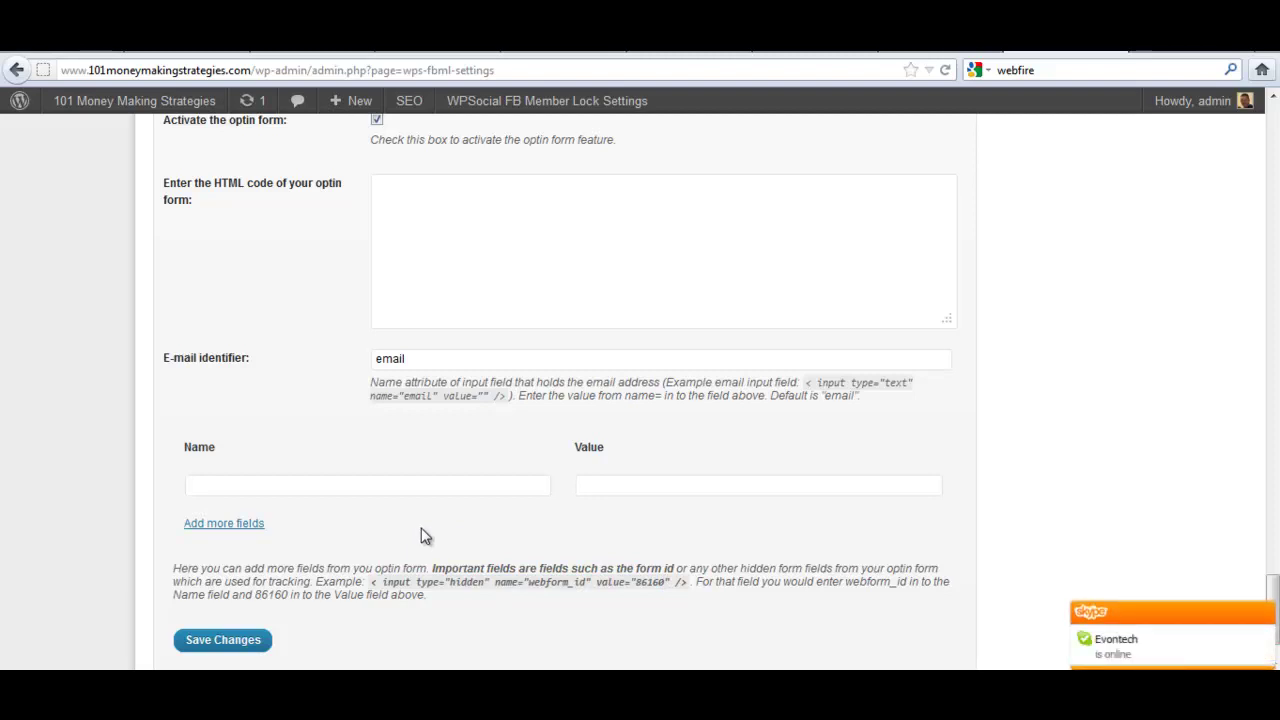
{"action": "scroll", "coordinate": [415, 535], "scroll_direction": "down", "scroll_amount": 2}
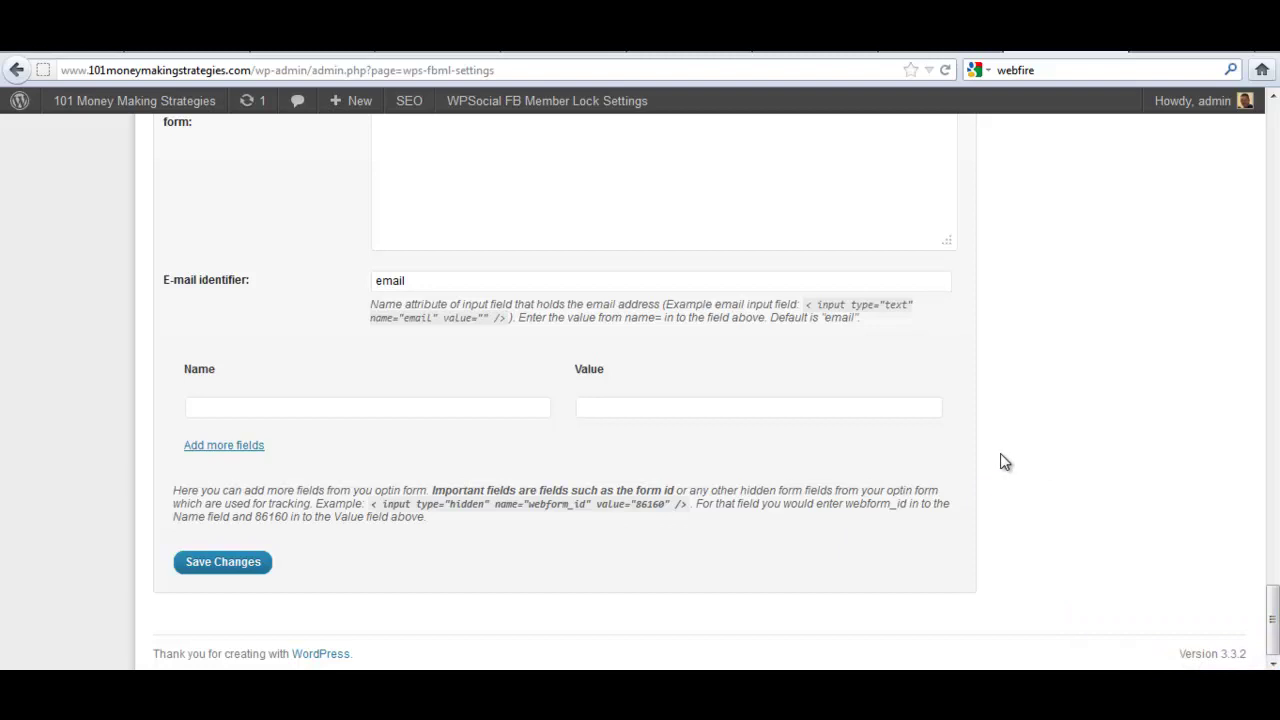
{"action": "scroll", "coordinate": [1001, 453], "scroll_direction": "up", "scroll_amount": 2}
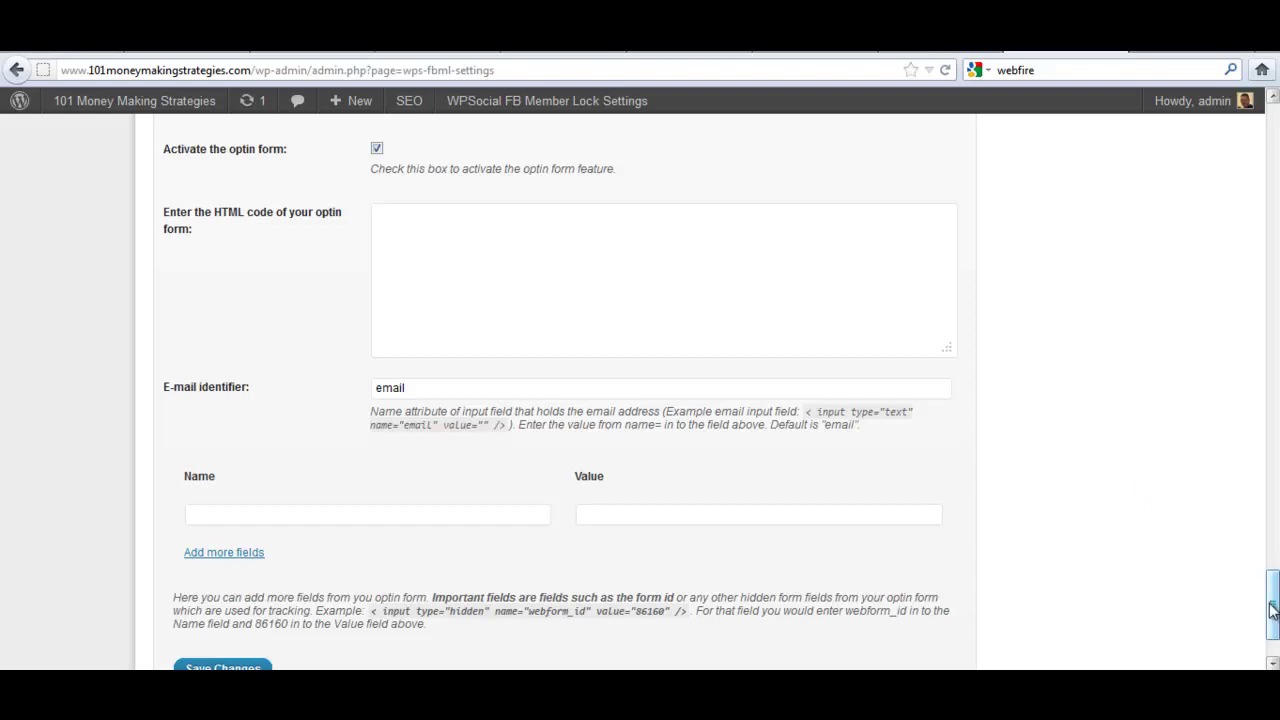
{"action": "left_click_drag", "start_coordinate": [1273, 610], "coordinate": [1263, 134]}
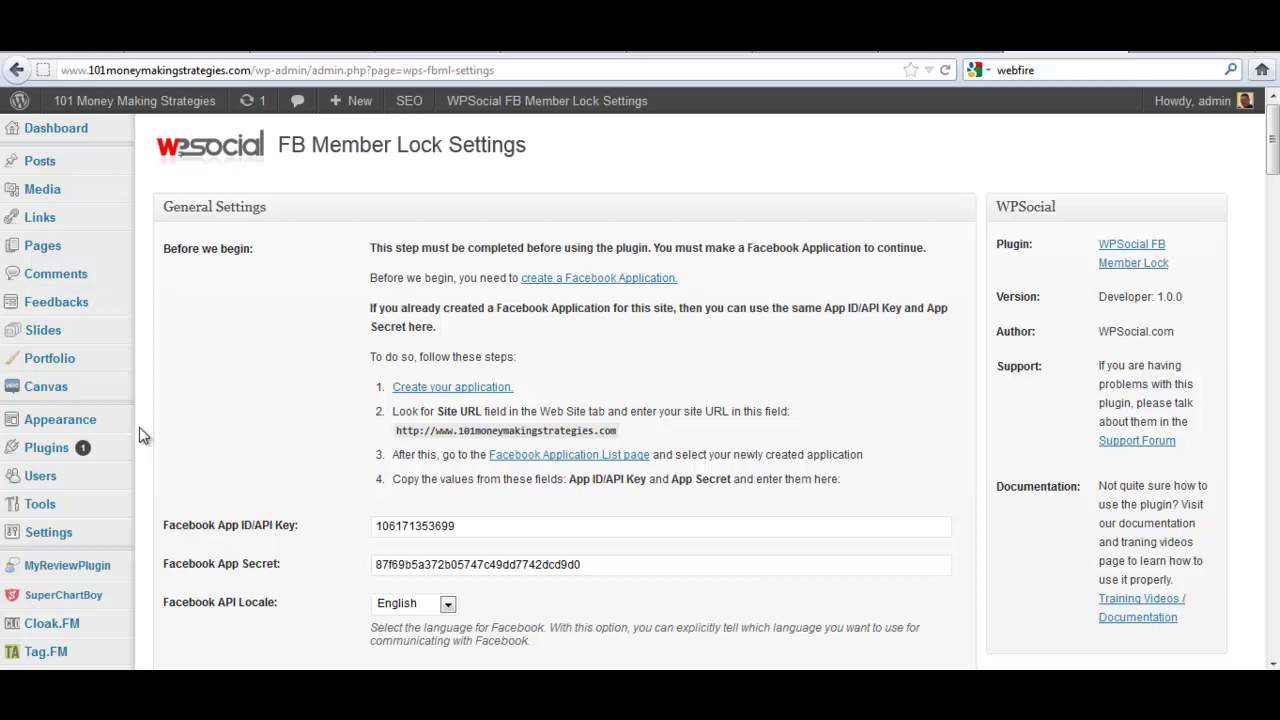
{"action": "mouse_move", "coordinate": [71, 243]}
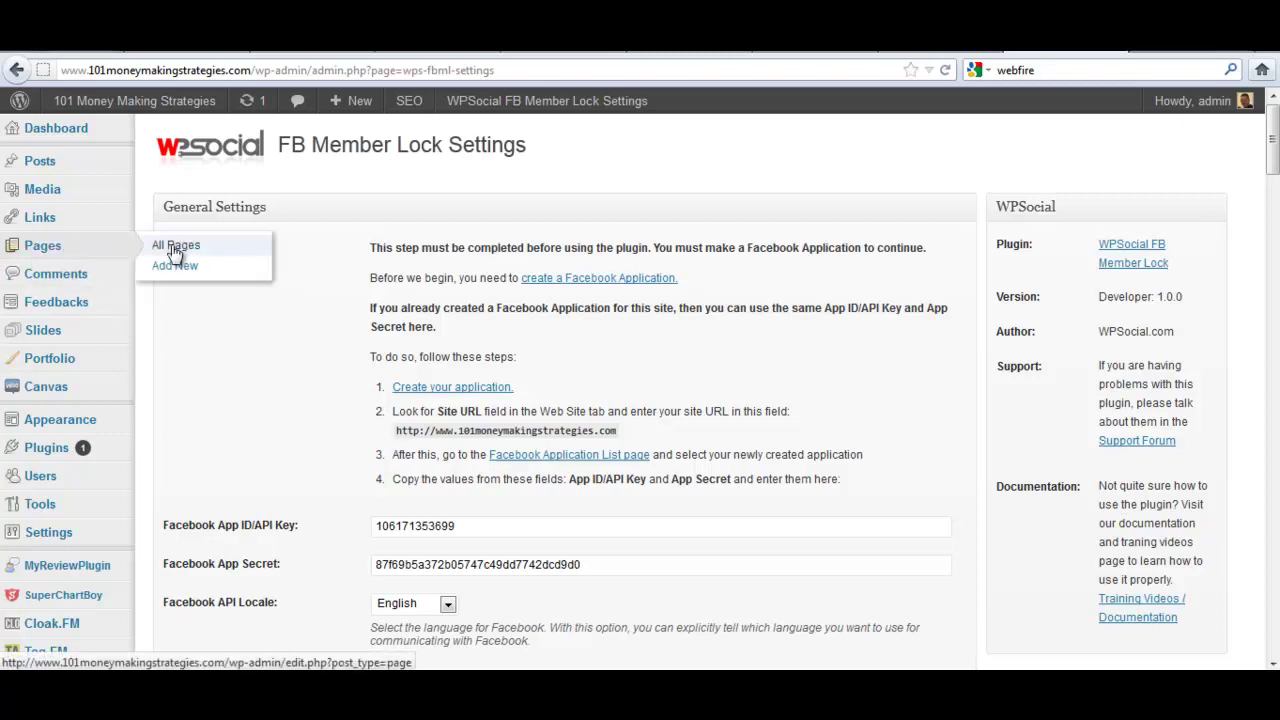
{"action": "mouse_move", "coordinate": [40, 162]}
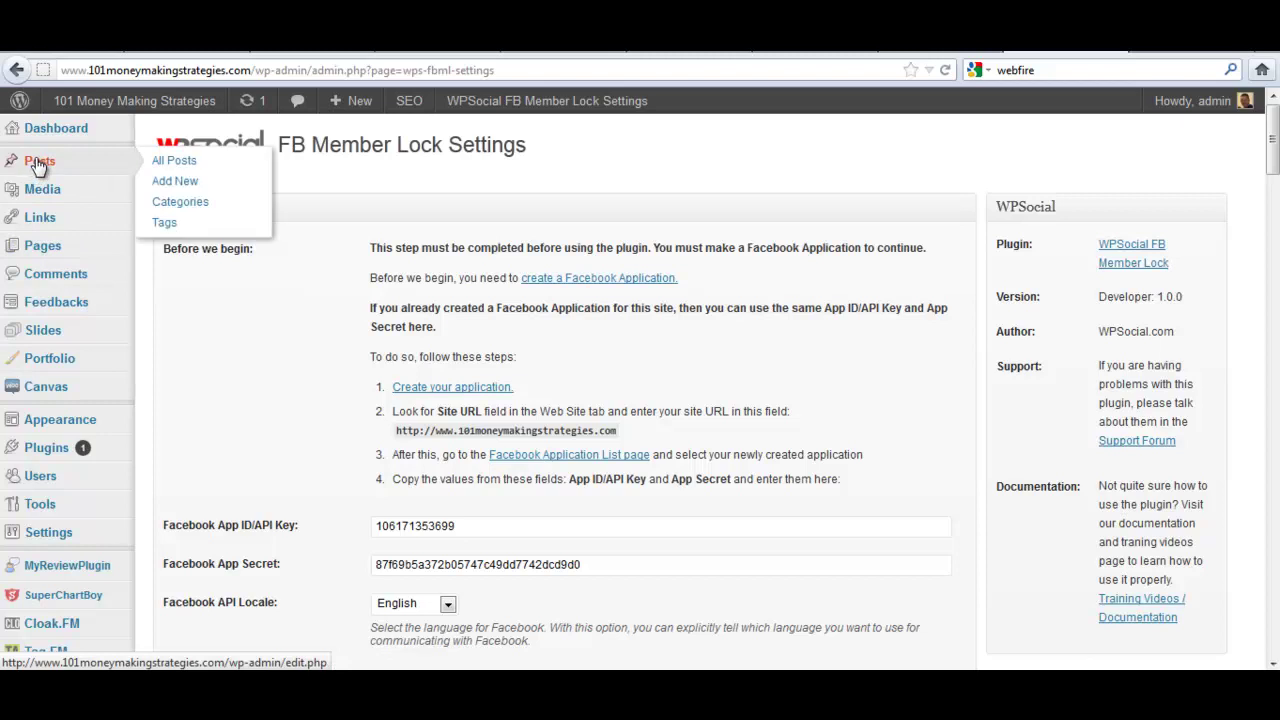
In a new post, insert the fbml_locker shortcode pair with 'Protected Content' on a line between
{"action": "left_click", "coordinate": [183, 180]}
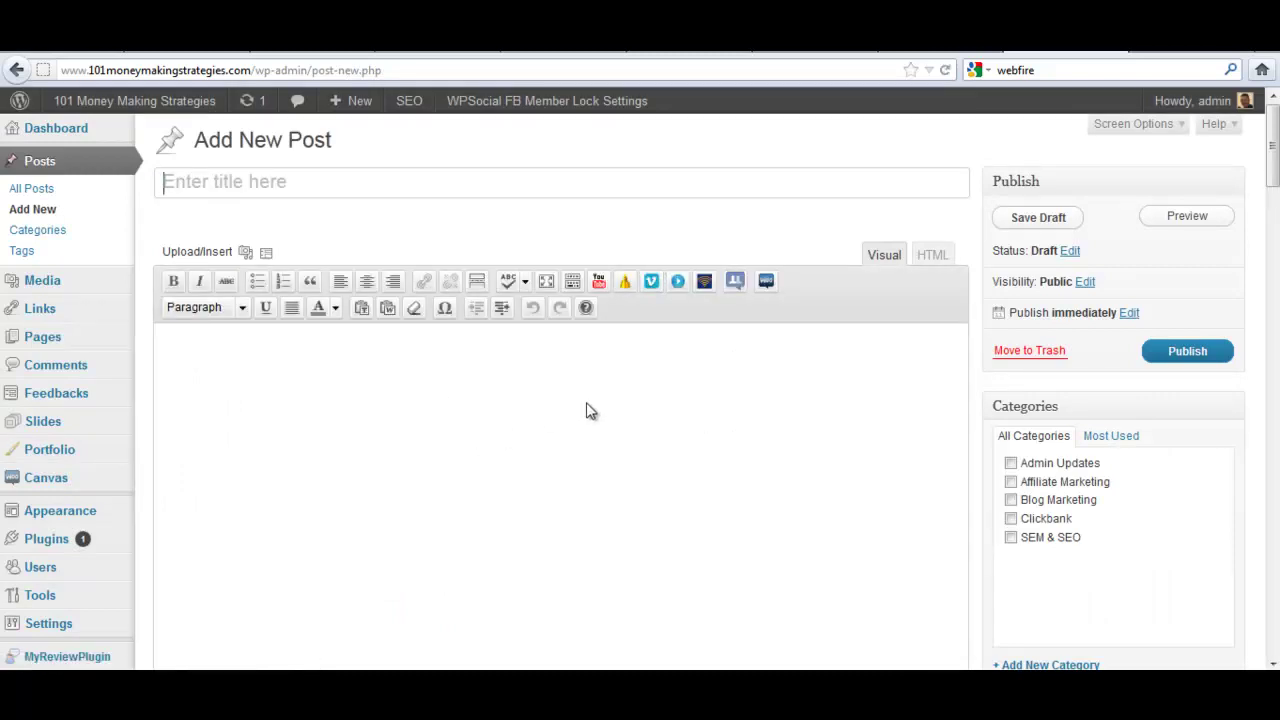
{"action": "left_click", "coordinate": [734, 283]}
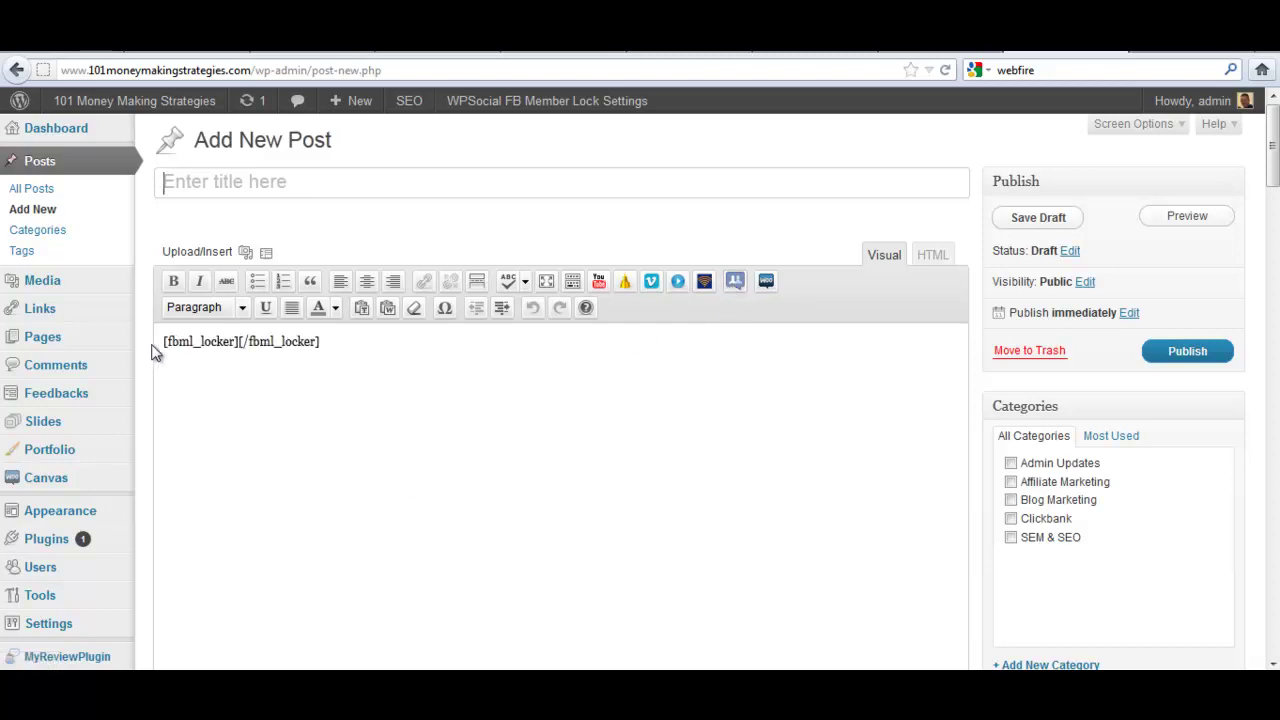
{"action": "left_click", "coordinate": [238, 341]}
{"action": "key", "text": "Return"}
{"action": "key", "text": "Return"}
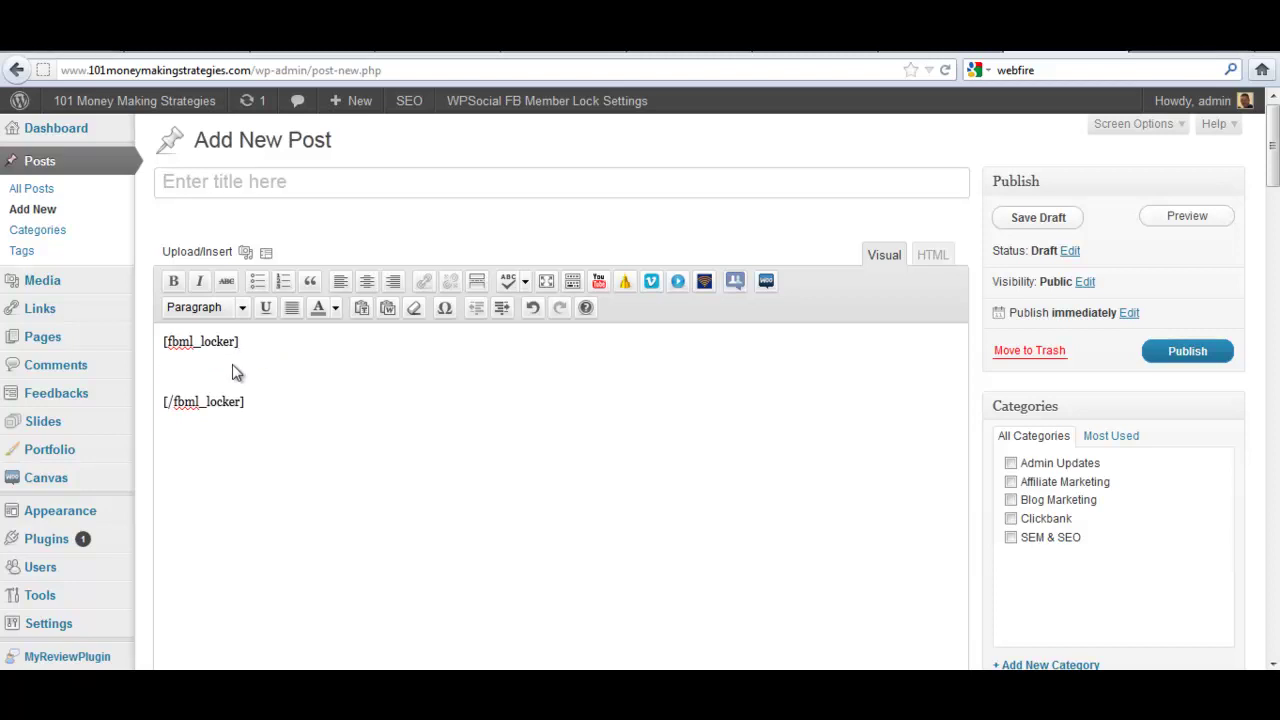
{"action": "type", "text": "Protected Content"}
{"action": "left_click_drag", "start_coordinate": [164, 372], "coordinate": [264, 378]}
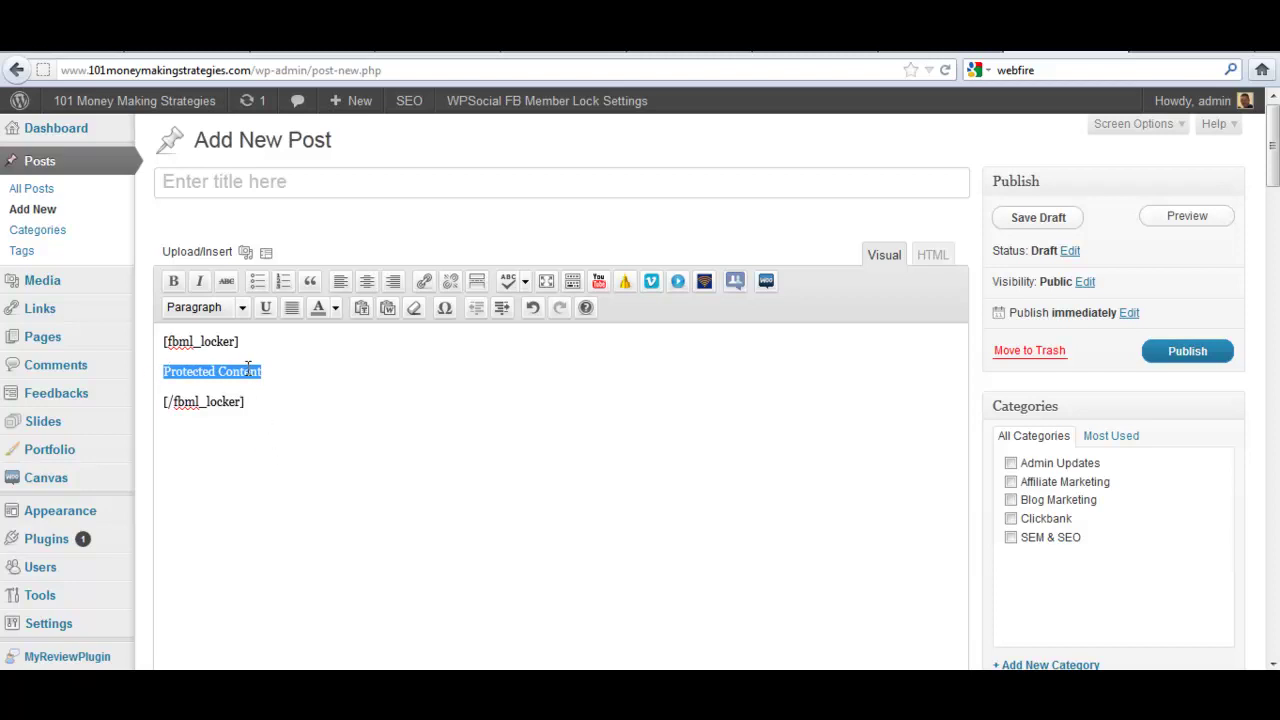
{"action": "left_click", "coordinate": [416, 429]}
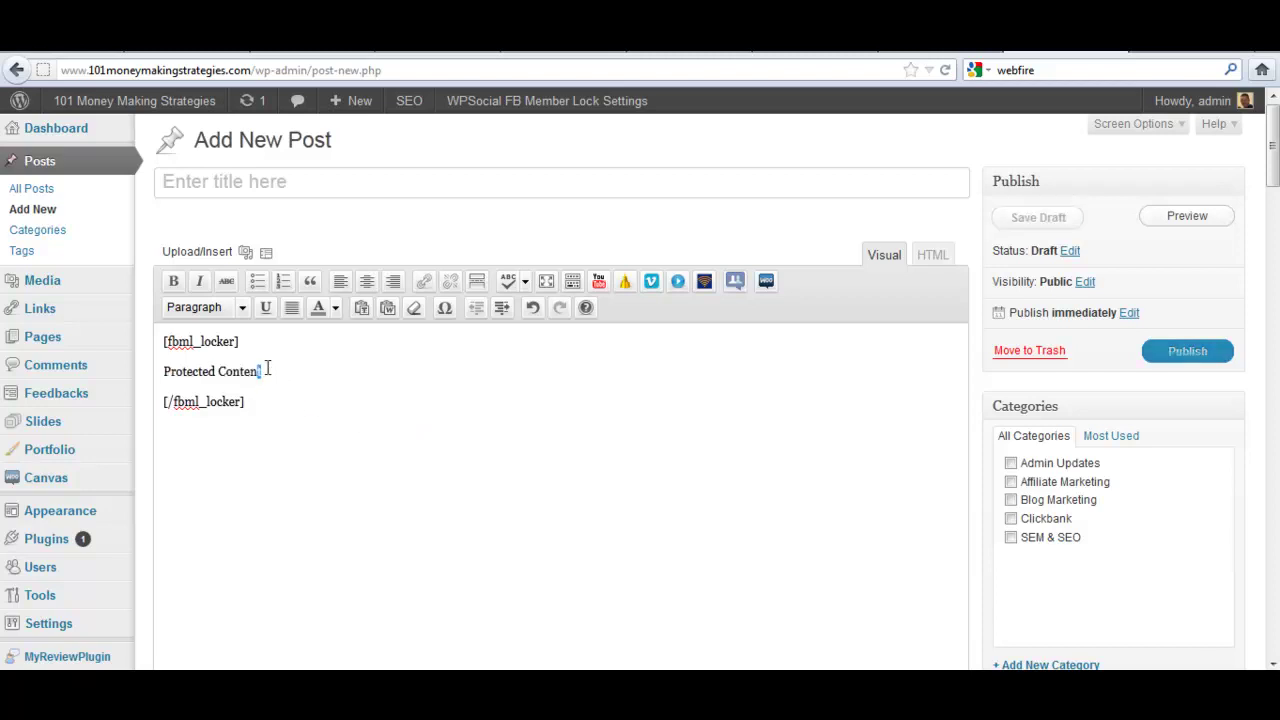
{"action": "left_click_drag", "start_coordinate": [264, 371], "coordinate": [166, 375]}
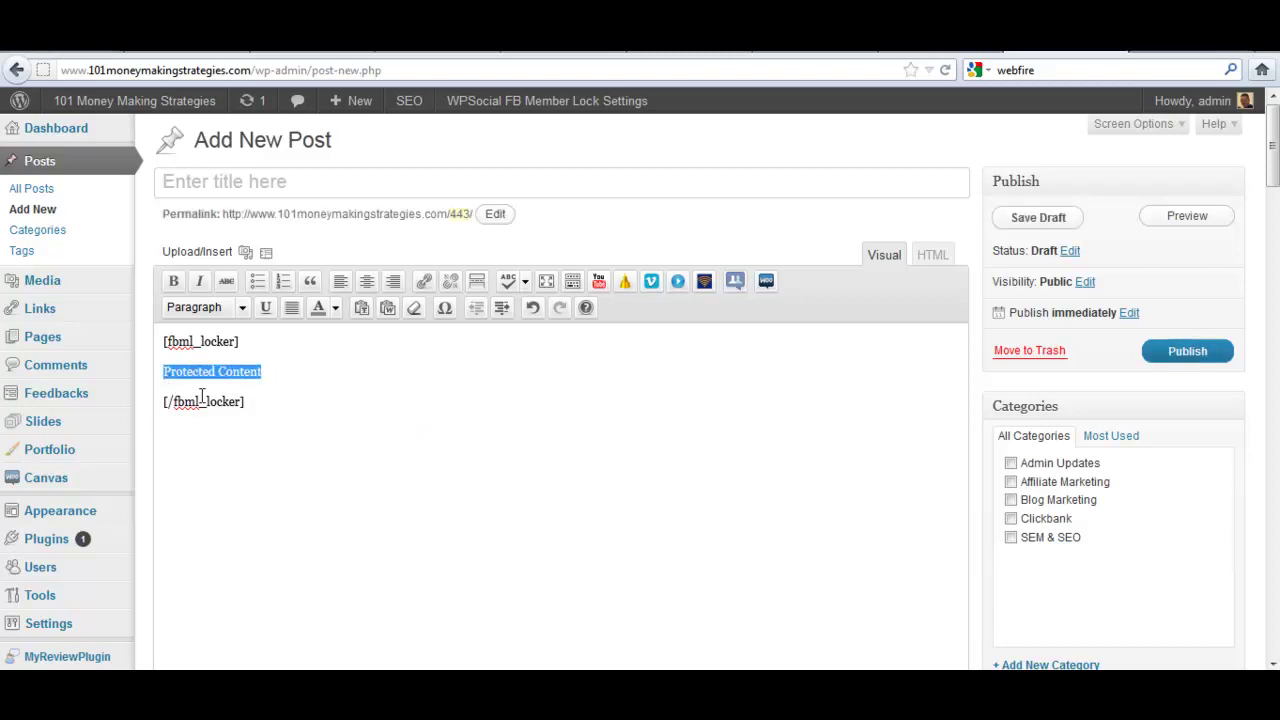